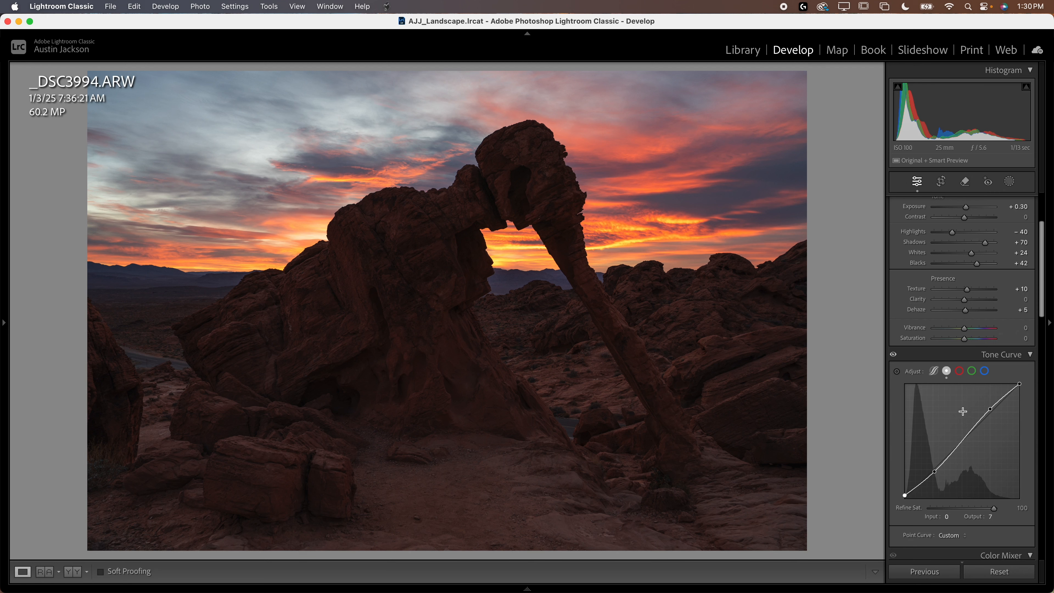
Step: Cool the white balance to Temp 6,165 and Tint −13, and raise the photo's Exposure to +0.45
{"action": "scroll", "coordinate": [962, 411], "scroll_direction": "up", "scroll_amount": 5}
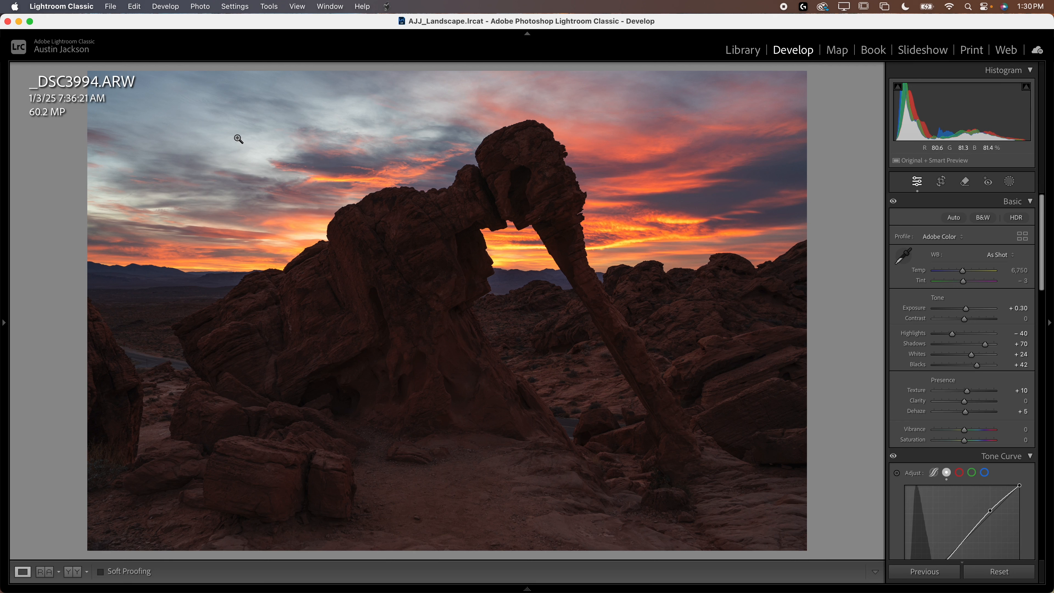
{"action": "left_click_drag", "start_coordinate": [964, 274], "coordinate": [960, 273]}
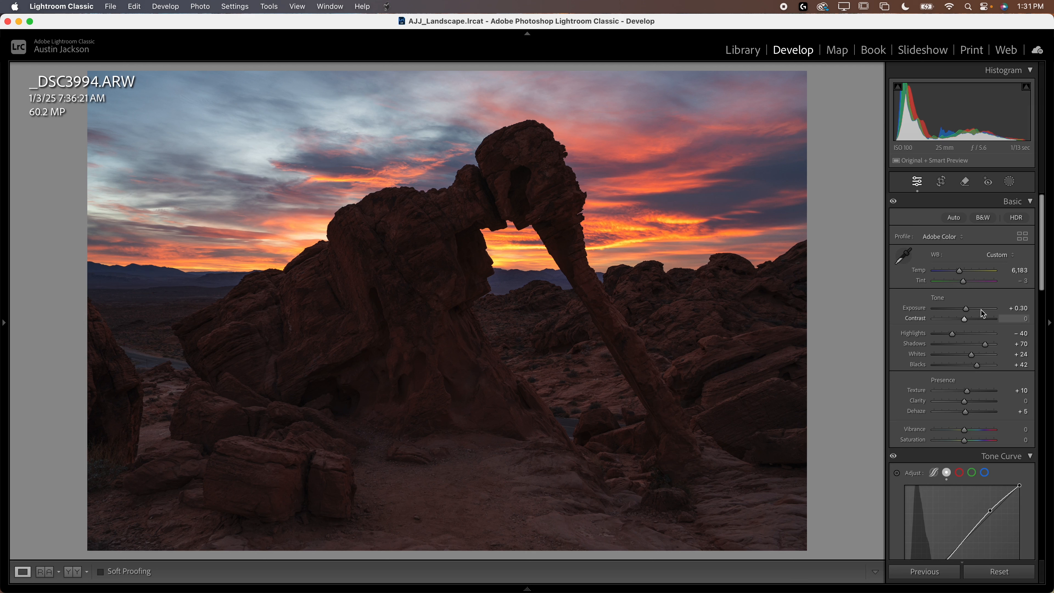
{"action": "left_click_drag", "start_coordinate": [965, 285], "coordinate": [957, 269]}
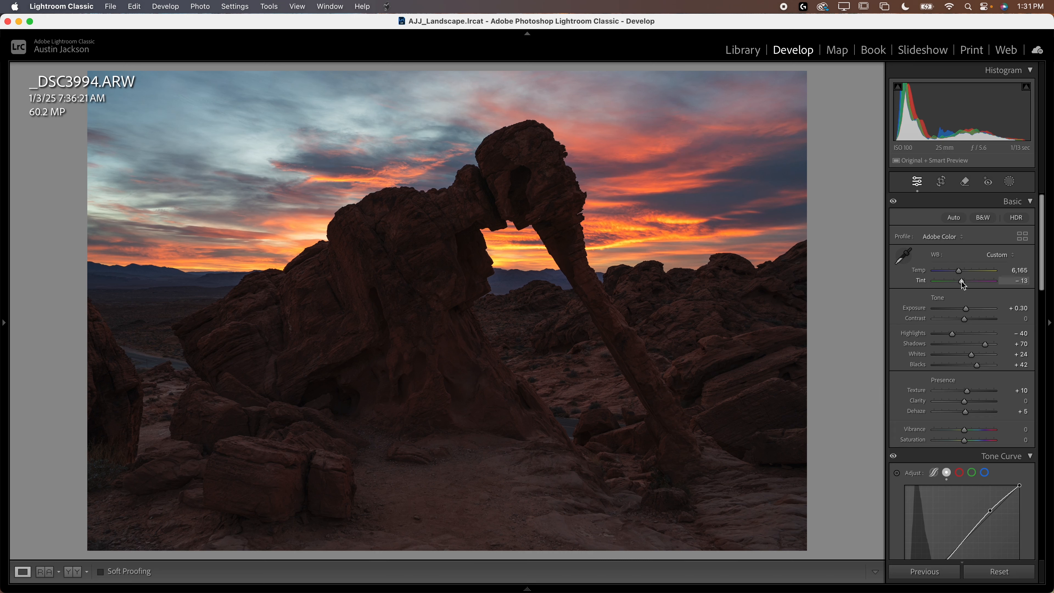
{"action": "left_click_drag", "start_coordinate": [966, 309], "coordinate": [966, 310]}
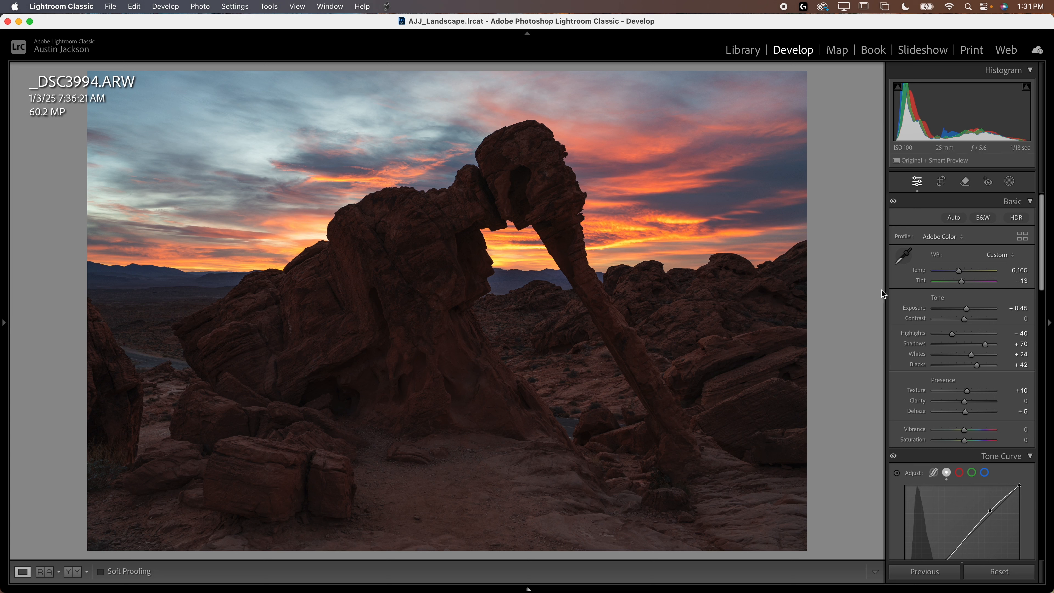
Step: Enable lens profile corrections and Remove Chromatic Aberration for the photo
{"action": "scroll", "coordinate": [903, 293], "scroll_direction": "down", "scroll_amount": 15}
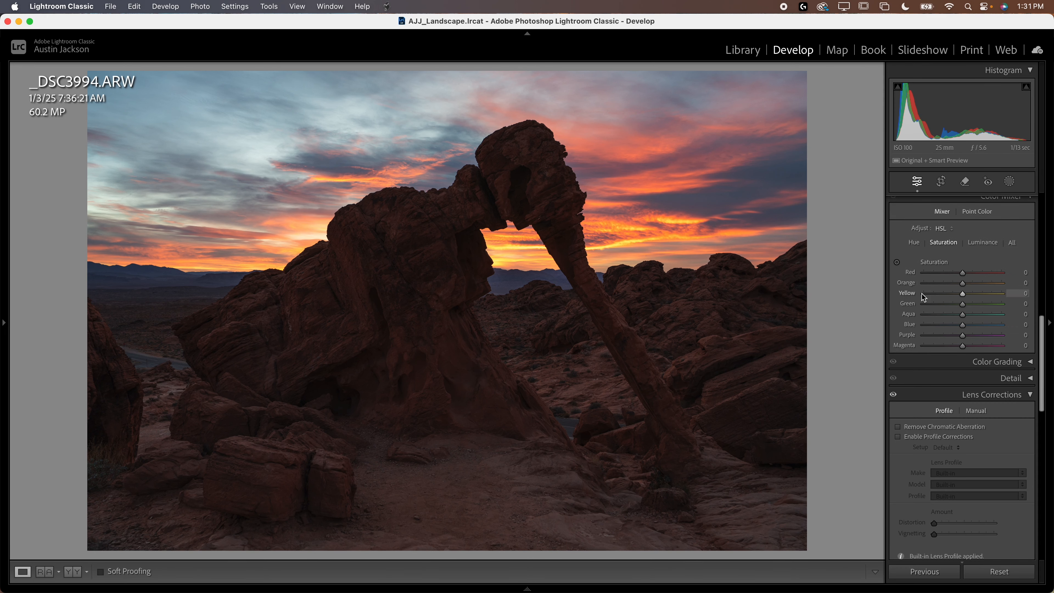
{"action": "scroll", "coordinate": [950, 277], "scroll_direction": "down", "scroll_amount": 5}
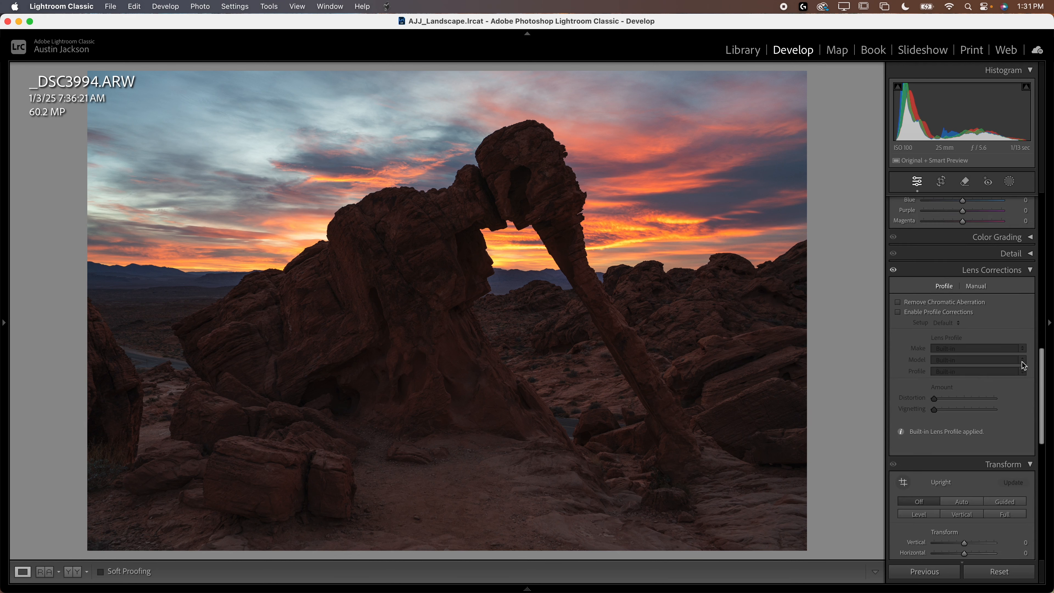
{"action": "left_click", "coordinate": [922, 313]}
{"action": "left_click", "coordinate": [928, 303]}
{"action": "left_click", "coordinate": [900, 312]}
{"action": "left_click", "coordinate": [900, 312]}
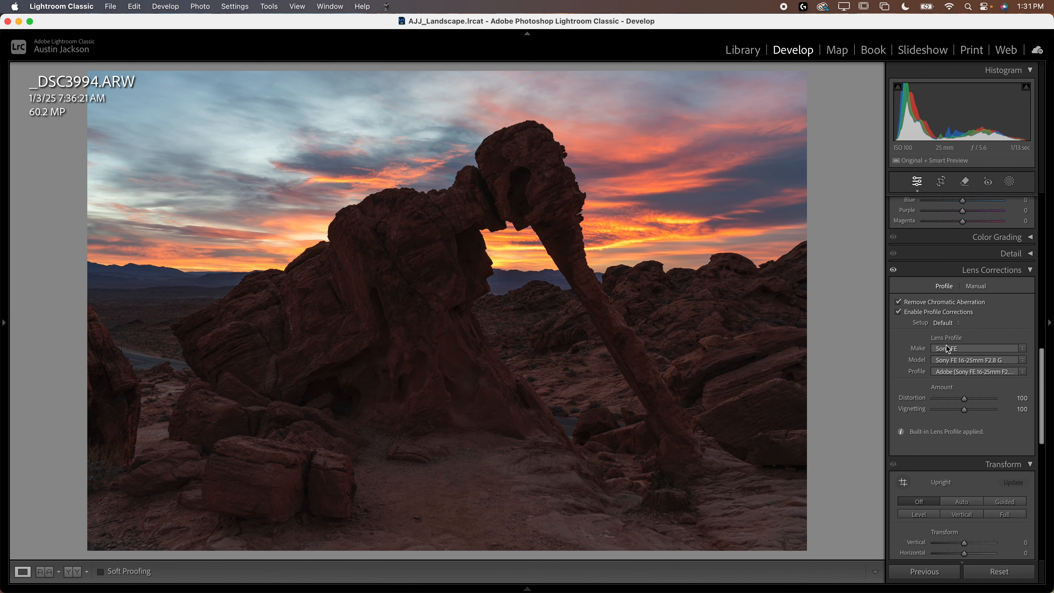
Step: Set the sharpening to Amount 150, Radius 0.5, Detail 100 and Masking 50, and magnify the ridge edge against the sky
{"action": "scroll", "coordinate": [928, 381], "scroll_direction": "down", "scroll_amount": 6}
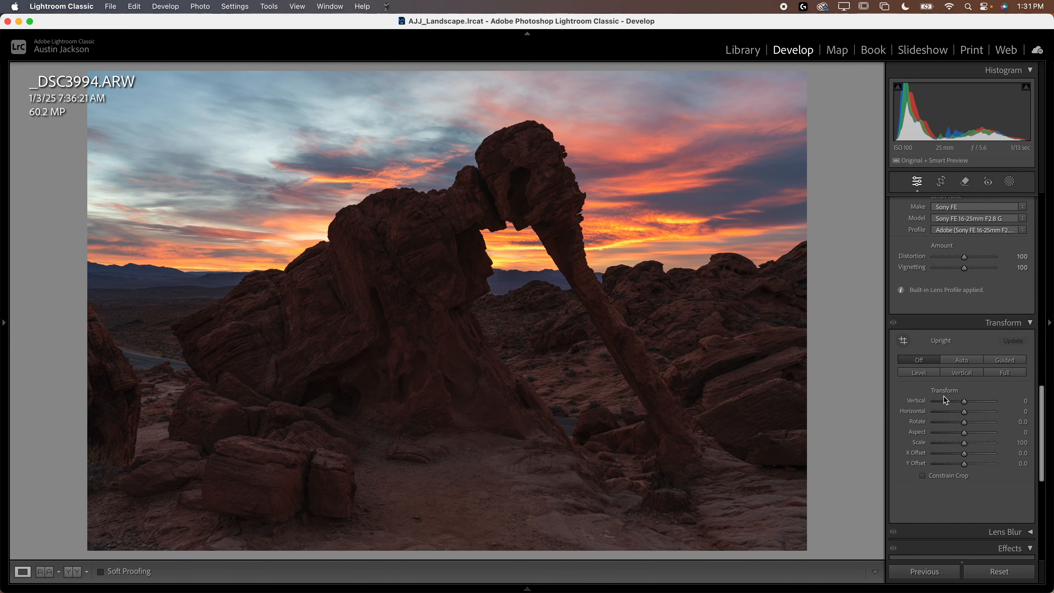
{"action": "scroll", "coordinate": [945, 400], "scroll_direction": "down", "scroll_amount": 5}
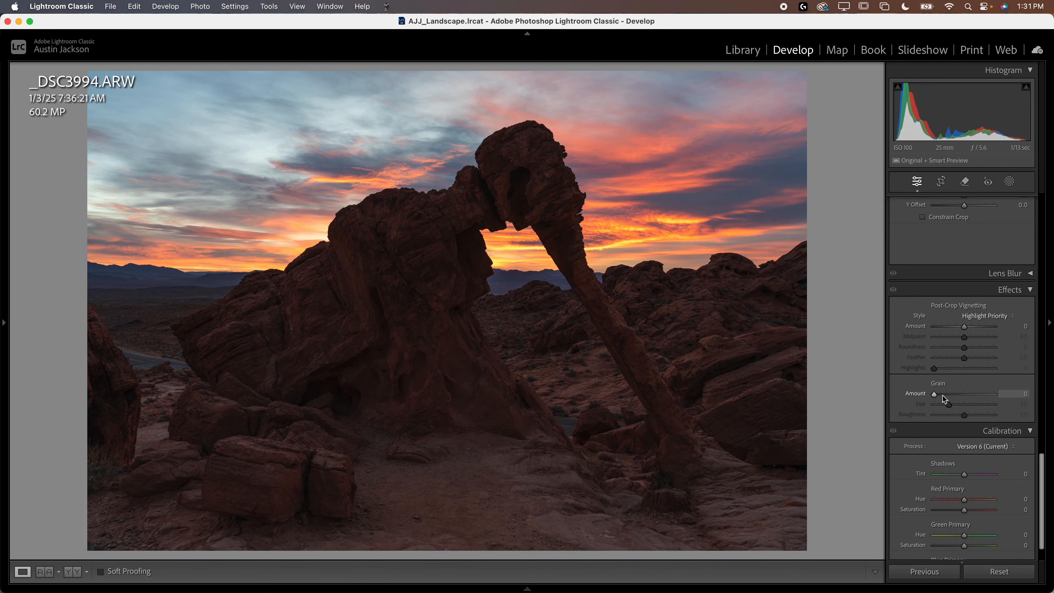
{"action": "scroll", "coordinate": [943, 400], "scroll_direction": "up", "scroll_amount": 10}
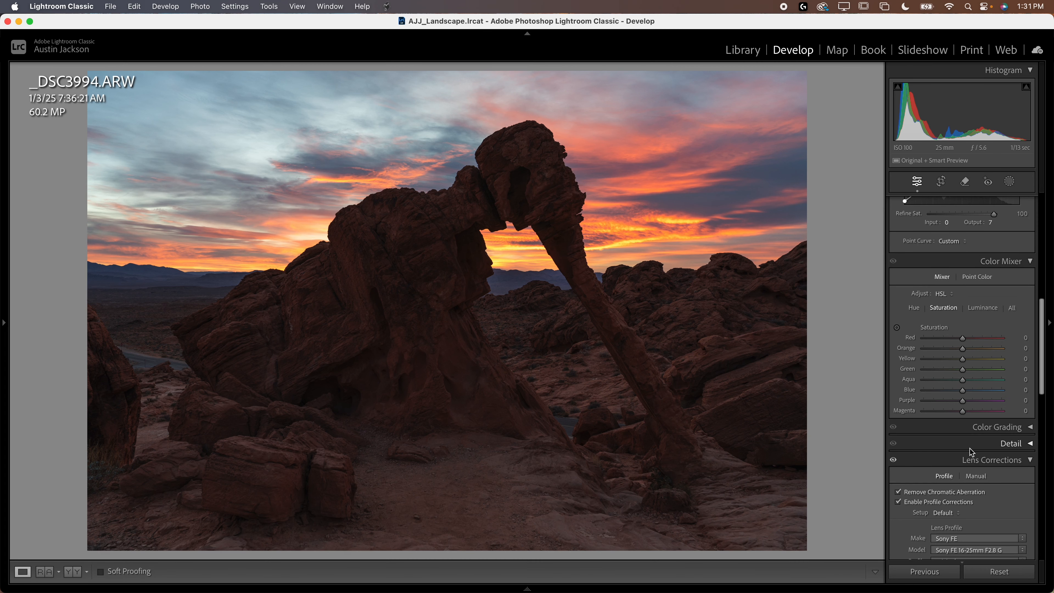
{"action": "left_click", "coordinate": [970, 444]}
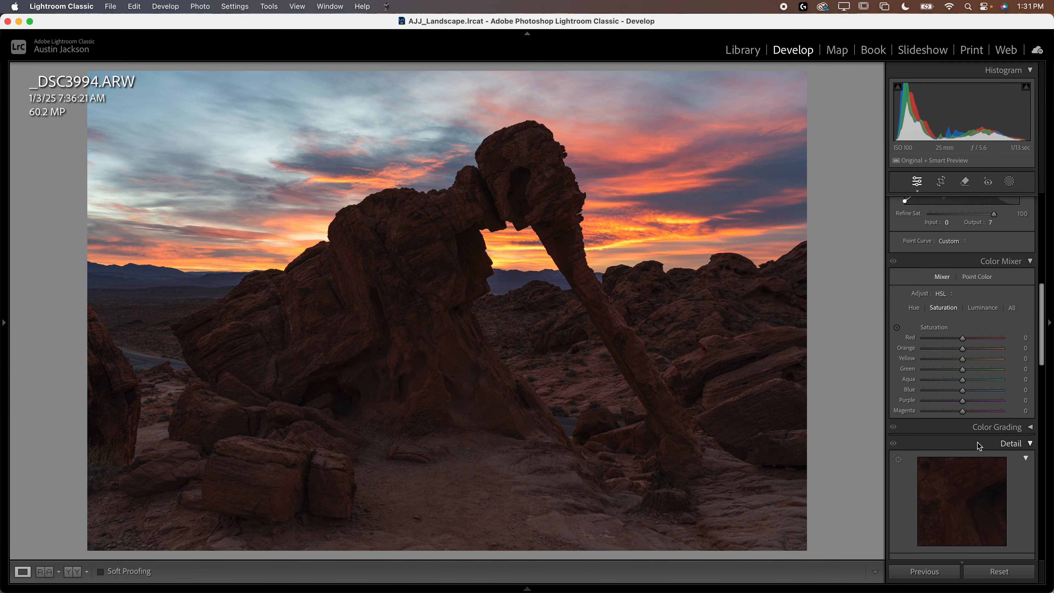
{"action": "scroll", "coordinate": [968, 461], "scroll_direction": "down", "scroll_amount": 3}
{"action": "scroll", "coordinate": [944, 484], "scroll_direction": "down", "scroll_amount": 3}
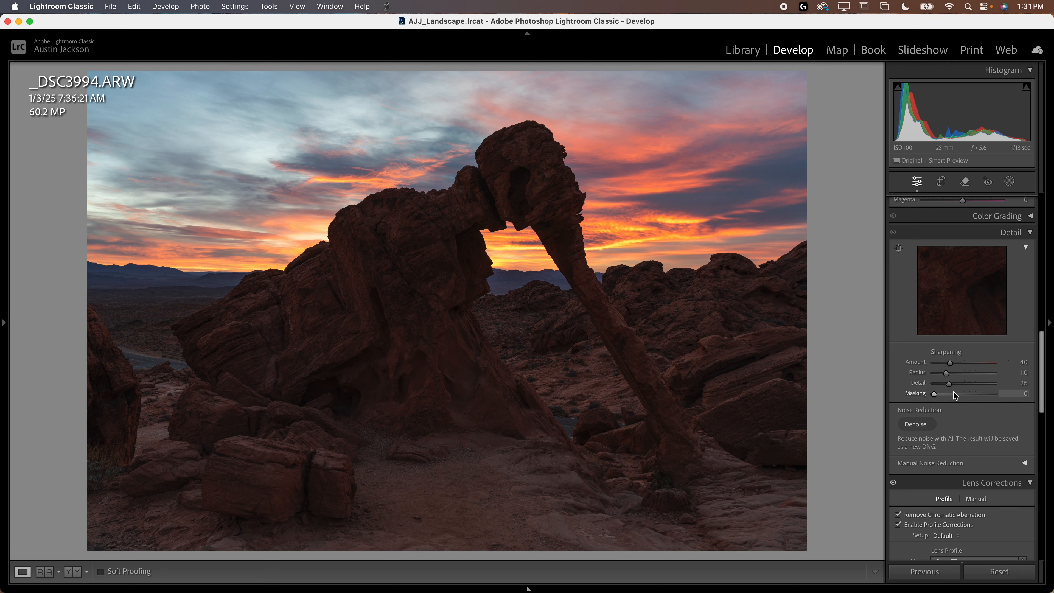
{"action": "key", "text": "alt"}
{"action": "left_click_drag", "start_coordinate": [934, 397], "coordinate": [1050, 409]}
{"action": "left_click", "coordinate": [654, 265]}
{"action": "left_click_drag", "start_coordinate": [946, 372], "coordinate": [1050, 373]}
{"action": "left_click", "coordinate": [696, 300]}
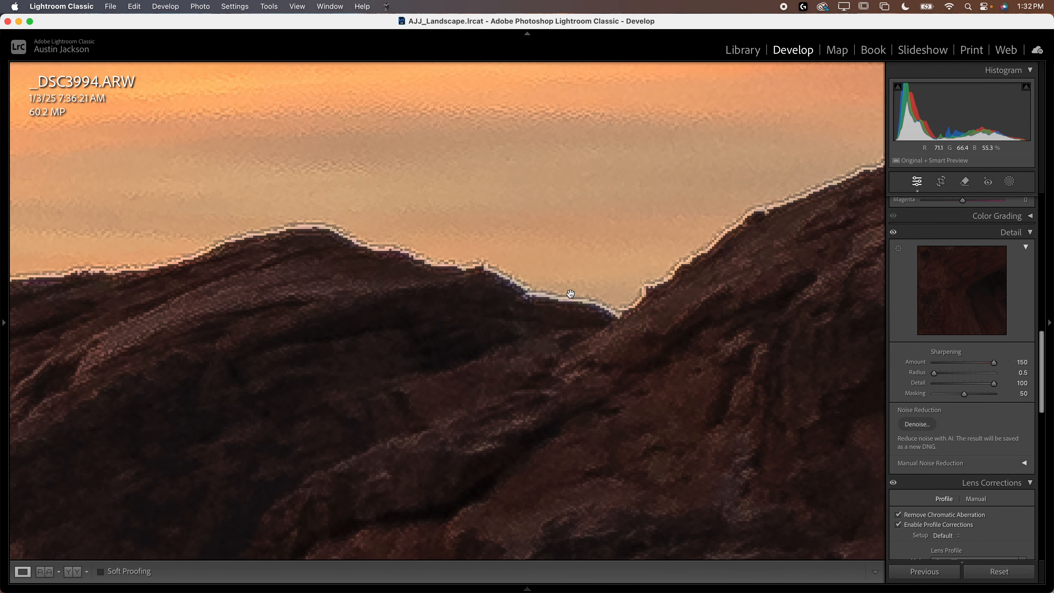
Step: Set the sharpening Amount to 30 and compare the ridge with the Detail adjustments off and on
{"action": "left_click_drag", "start_coordinate": [592, 297], "coordinate": [513, 292]}
{"action": "left_click_drag", "start_coordinate": [993, 363], "coordinate": [946, 365]}
{"action": "left_click", "coordinate": [893, 233]}
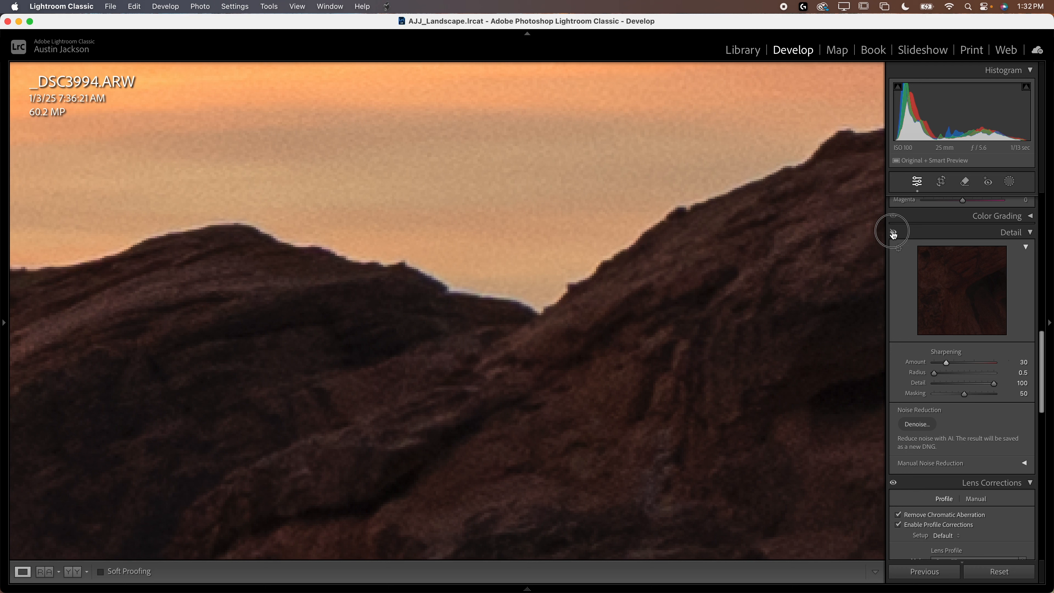
{"action": "left_click", "coordinate": [562, 275]}
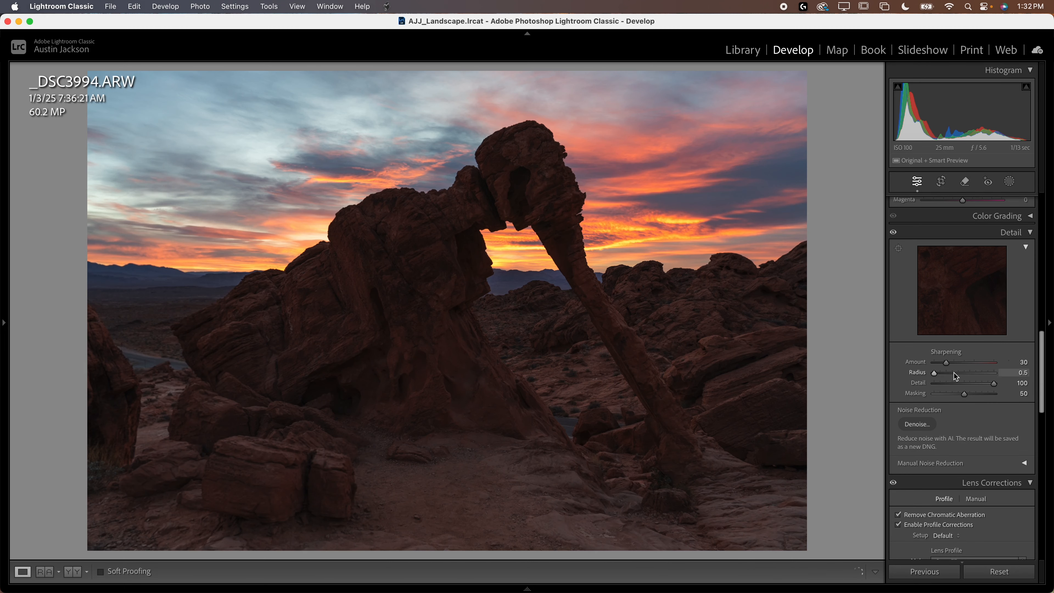
{"action": "left_click", "coordinate": [979, 234]}
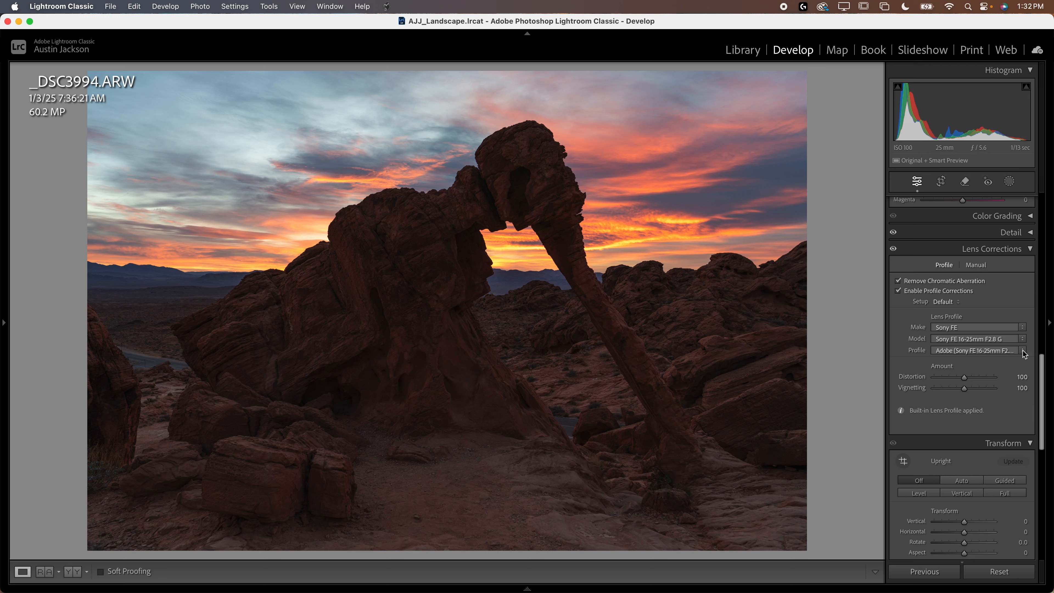
Step: Create a new mask that selects the sky and expand the list of masks to show its components
{"action": "scroll", "coordinate": [942, 332], "scroll_direction": "up", "scroll_amount": 10}
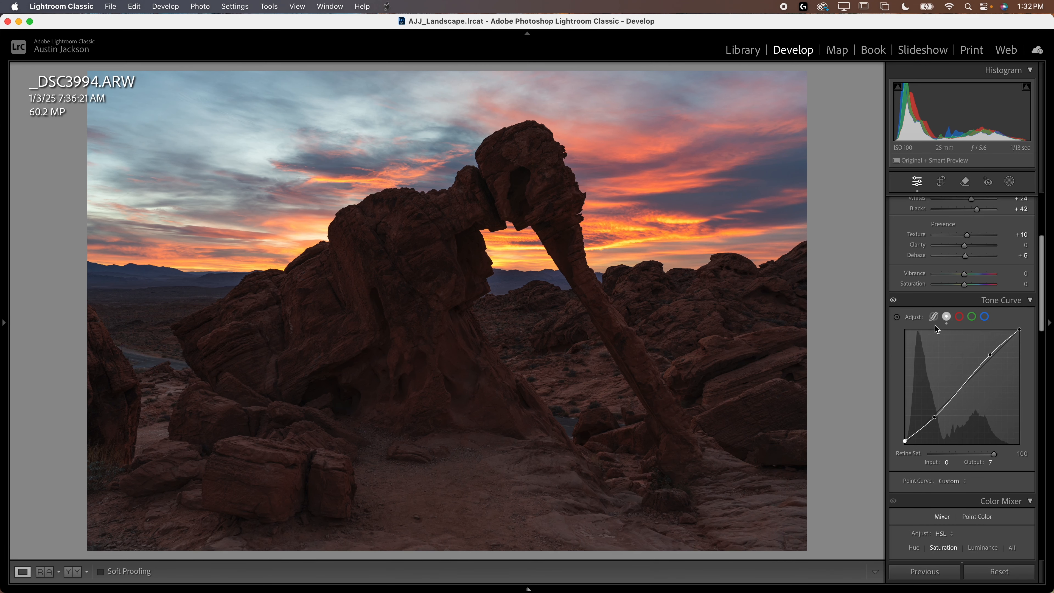
{"action": "scroll", "coordinate": [936, 330], "scroll_direction": "up", "scroll_amount": 3}
{"action": "scroll", "coordinate": [926, 329], "scroll_direction": "up", "scroll_amount": 2}
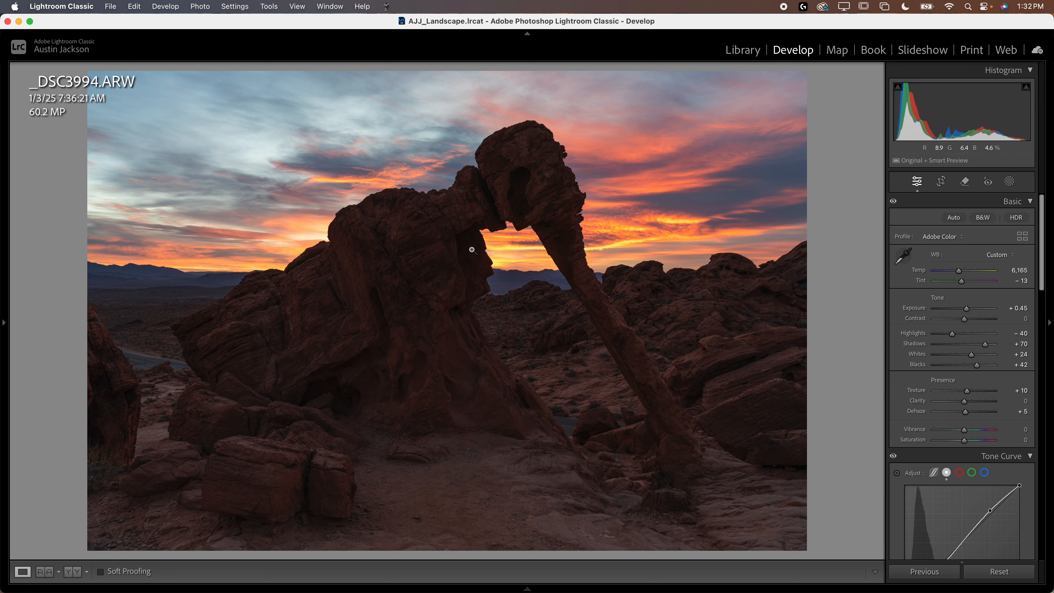
{"action": "left_click", "coordinate": [1010, 184]}
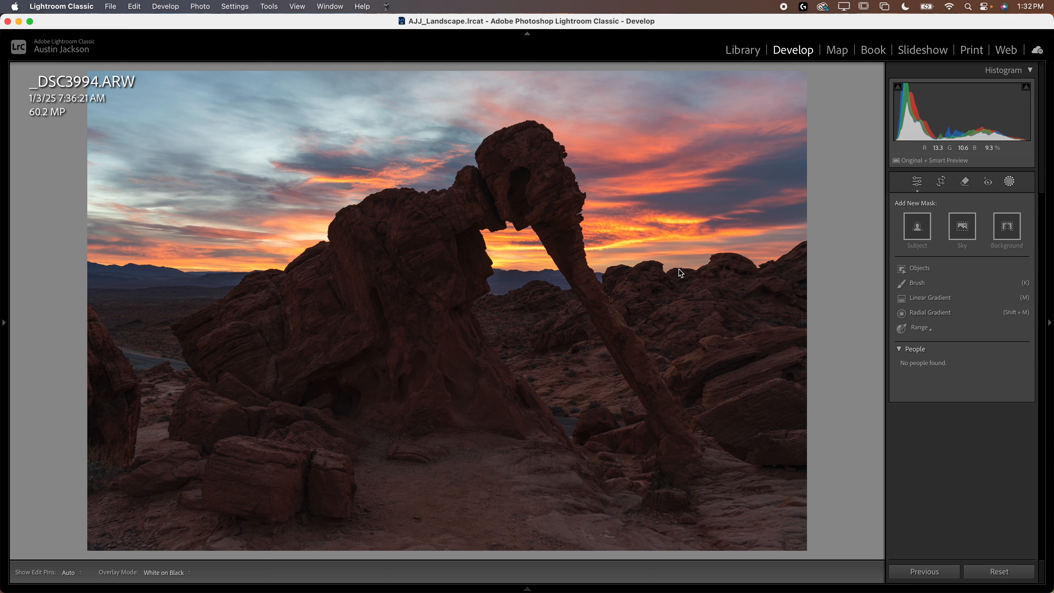
{"action": "left_click", "coordinate": [961, 228]}
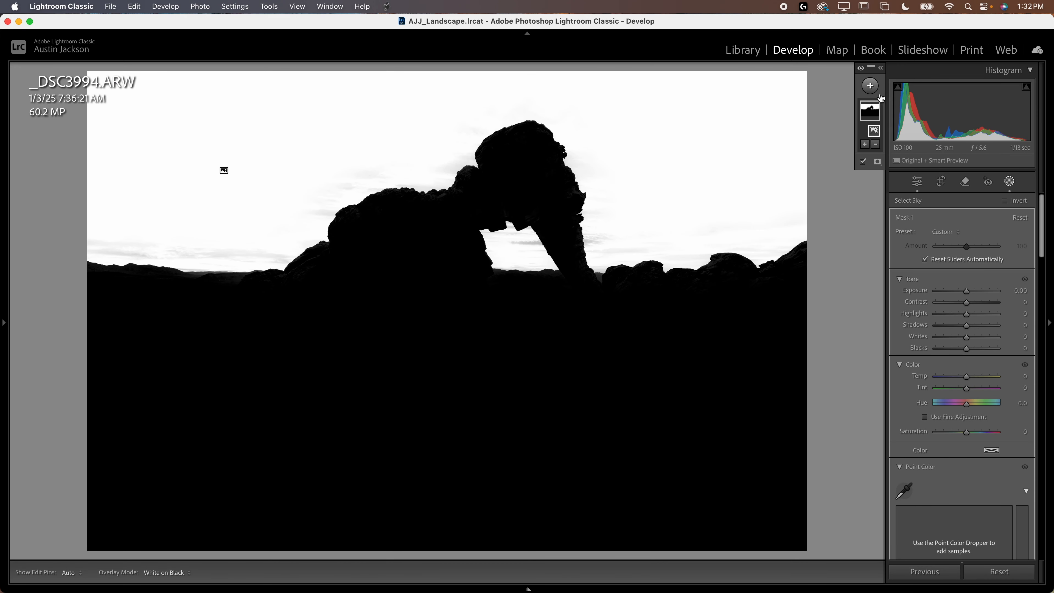
{"action": "left_click", "coordinate": [880, 68]}
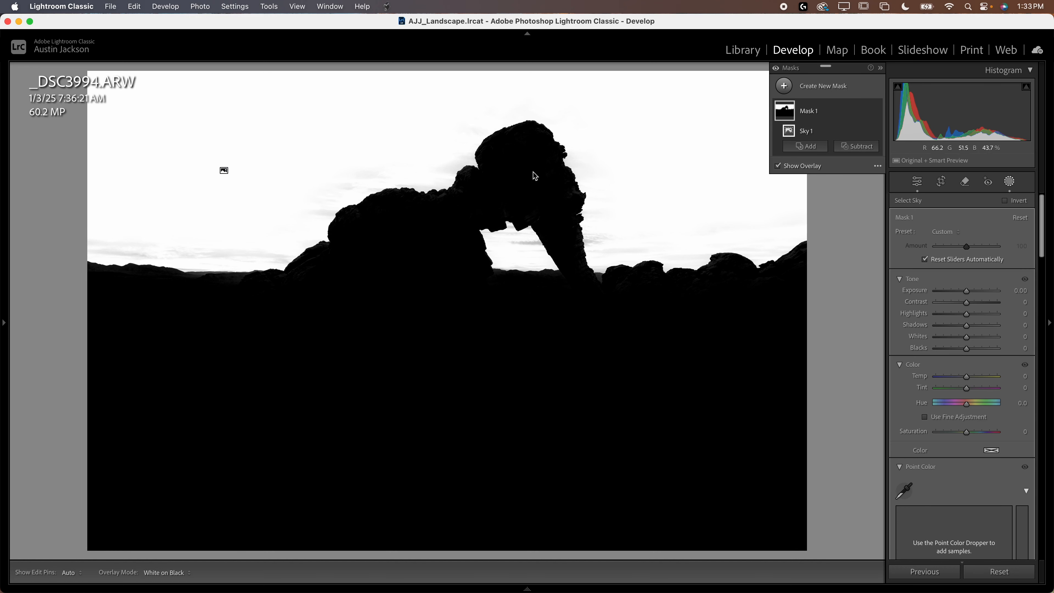
Step: Subtract a vertical linear gradient from the sky mask so that only the band of sky near the horizon stays selected
{"action": "left_click", "coordinate": [860, 148]}
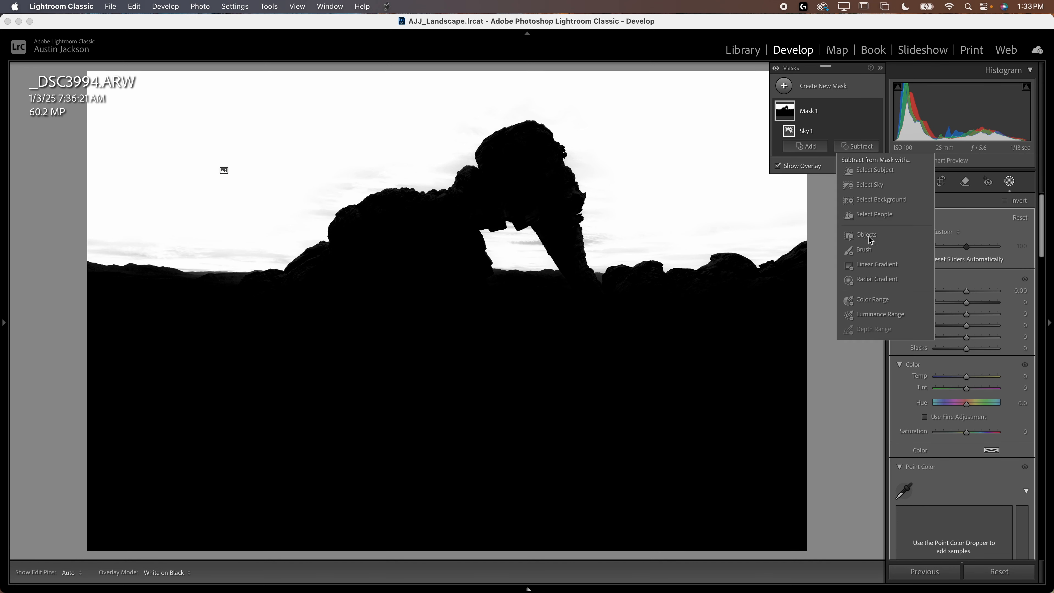
{"action": "left_click", "coordinate": [876, 266]}
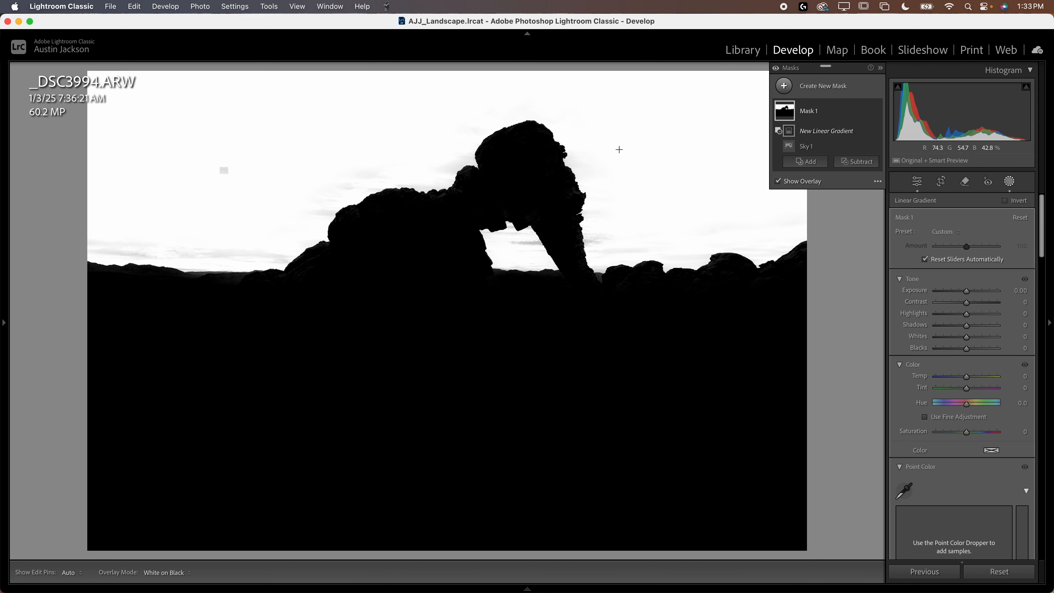
{"action": "left_click_drag", "start_coordinate": [446, 81], "coordinate": [446, 303]}
{"action": "left_click_drag", "start_coordinate": [446, 191], "coordinate": [442, 250]}
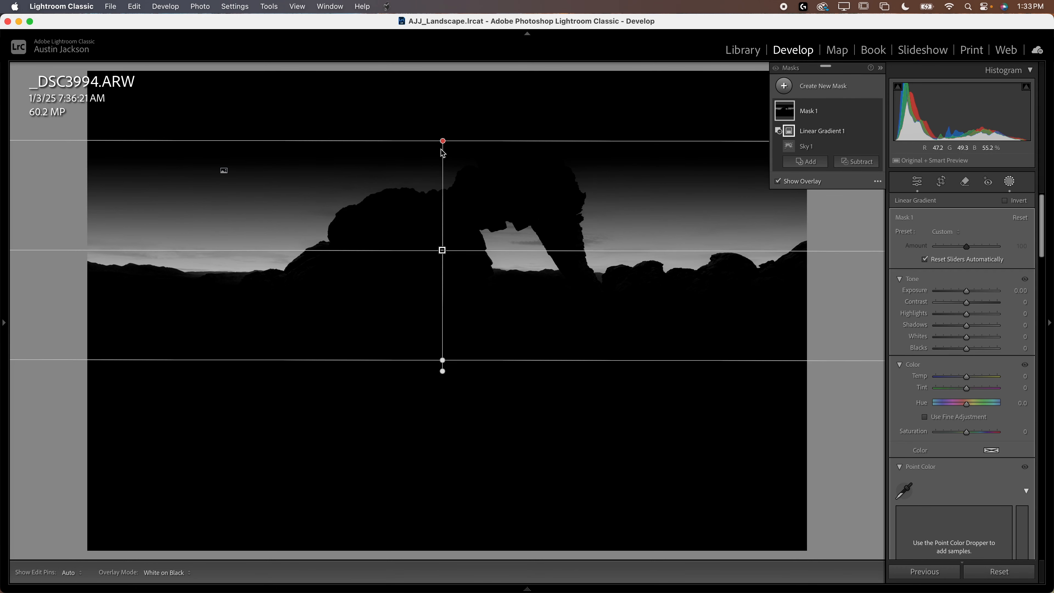
{"action": "left_click_drag", "start_coordinate": [442, 141], "coordinate": [441, 185]}
{"action": "left_click_drag", "start_coordinate": [442, 272], "coordinate": [445, 244]}
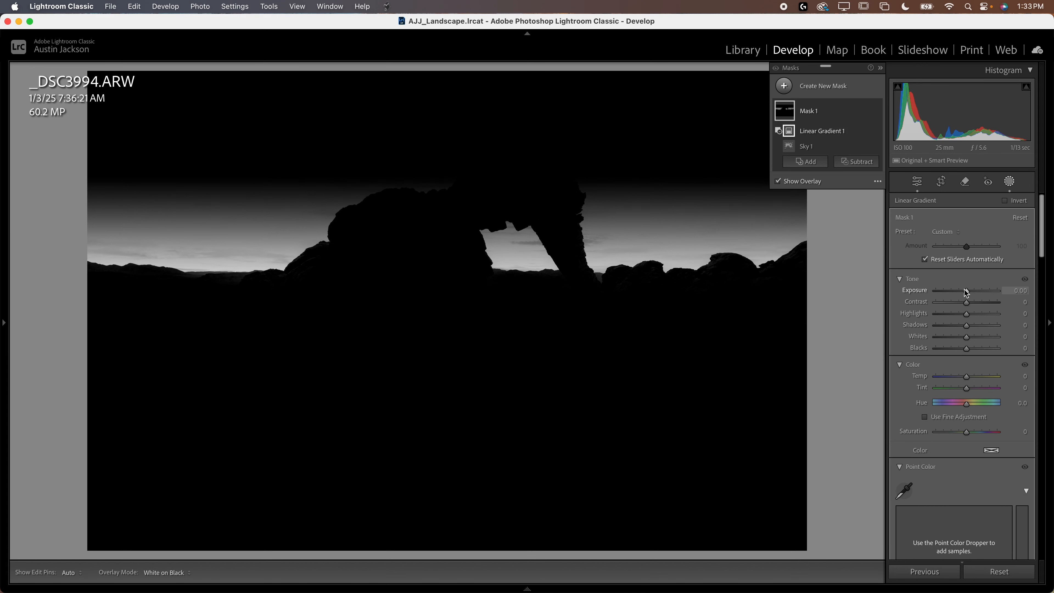
Step: Set the horizon sky mask's Saturation to 30 and tint it with a pale, desaturated yellow
{"action": "left_click_drag", "start_coordinate": [966, 292], "coordinate": [978, 320]}
{"action": "scroll", "coordinate": [969, 375], "scroll_direction": "down", "scroll_amount": 3}
{"action": "left_click", "coordinate": [991, 332]}
{"action": "left_click", "coordinate": [798, 349]}
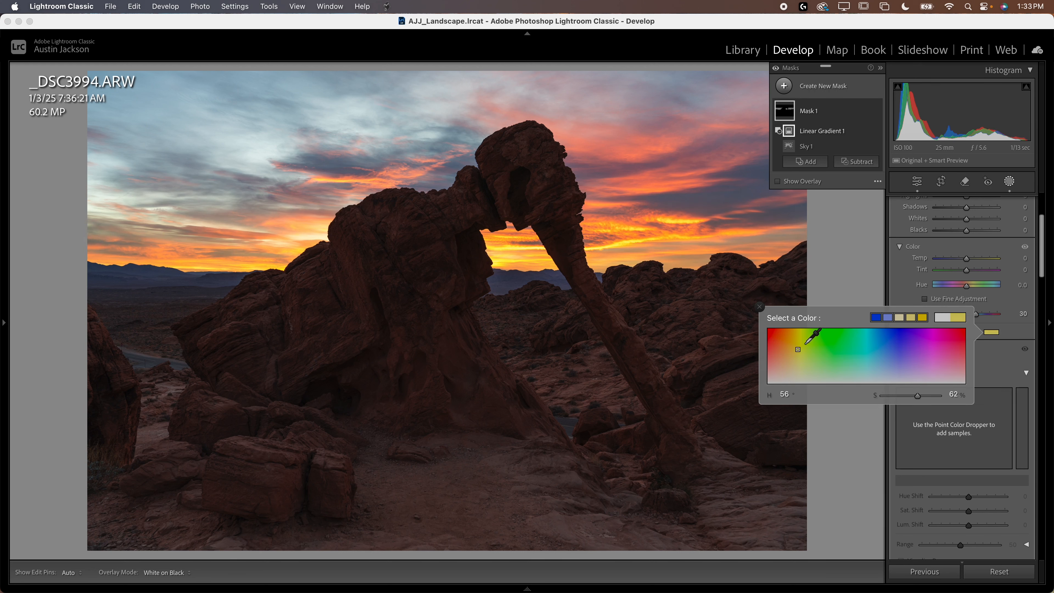
{"action": "mouse_move", "coordinate": [807, 338]}
{"action": "left_mouse_down"}
{"action": "mouse_move", "coordinate": [962, 352]}
{"action": "mouse_move", "coordinate": [749, 334]}
{"action": "mouse_move", "coordinate": [963, 341]}
{"action": "mouse_move", "coordinate": [794, 338]}
{"action": "mouse_move", "coordinate": [798, 373]}
{"action": "left_mouse_up"}
Step: Compare the photo with the horizon mask off and on, and inspect the sky and mountains through the arch up close
{"action": "left_click", "coordinate": [877, 113]}
{"action": "left_click", "coordinate": [877, 113]}
{"action": "left_click", "coordinate": [877, 112]}
{"action": "left_click", "coordinate": [876, 112]}
{"action": "left_click", "coordinate": [759, 307]}
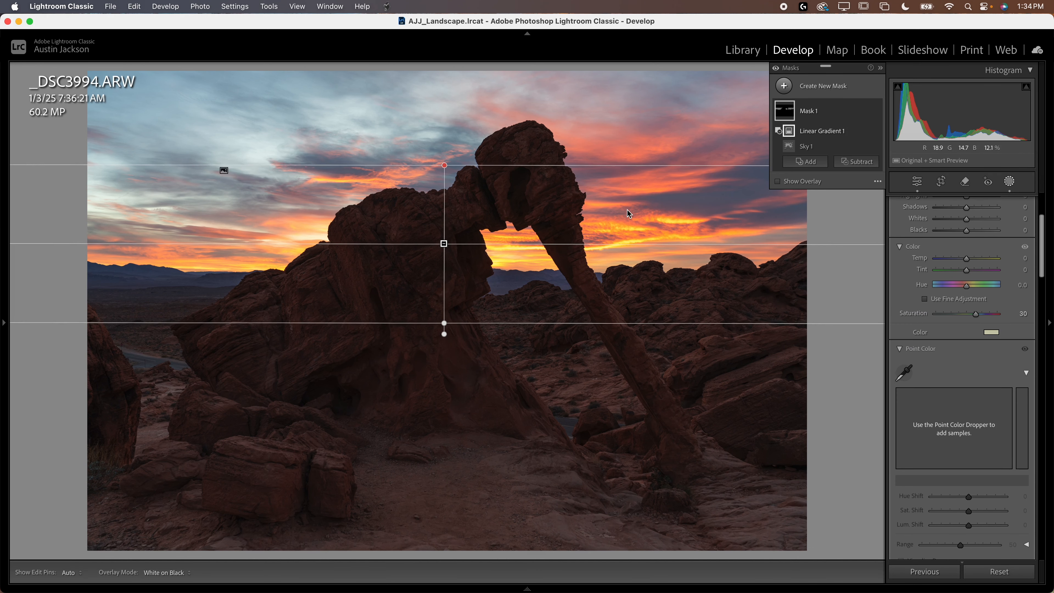
{"action": "key", "text": "super+equal"}
{"action": "key", "text": "super+equal"}
{"action": "key", "text": "super+equal"}
{"action": "left_click_drag", "start_coordinate": [286, 353], "coordinate": [624, 369]}
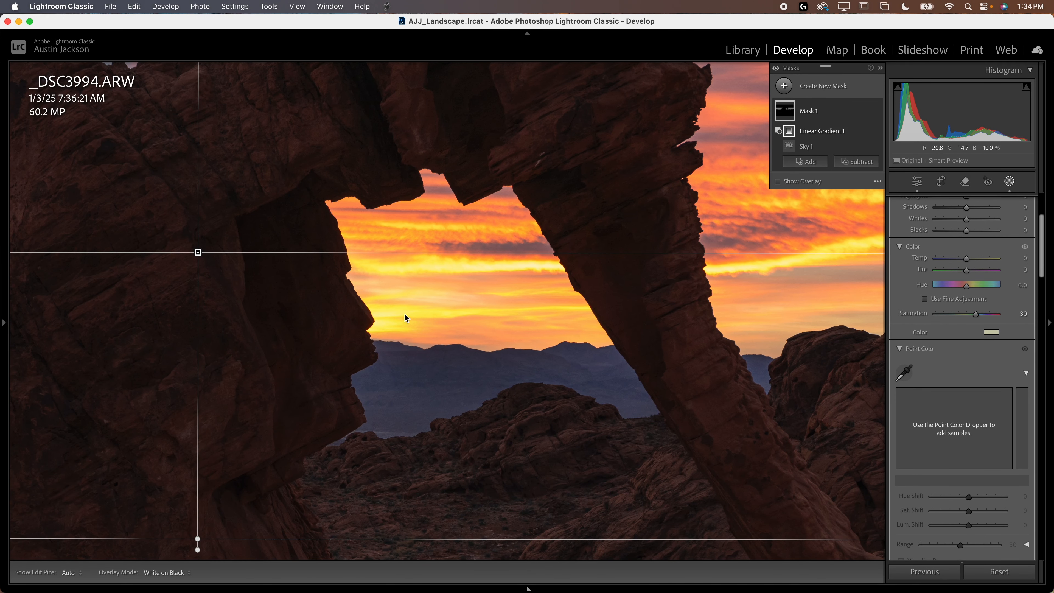
{"action": "left_click", "coordinate": [378, 333]}
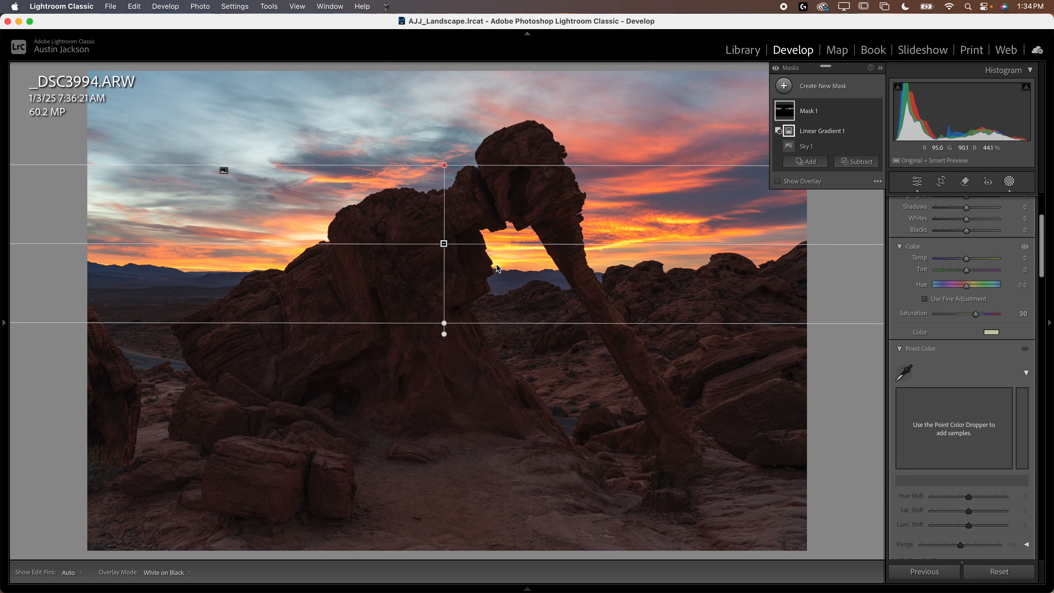
{"action": "left_click", "coordinate": [822, 87]}
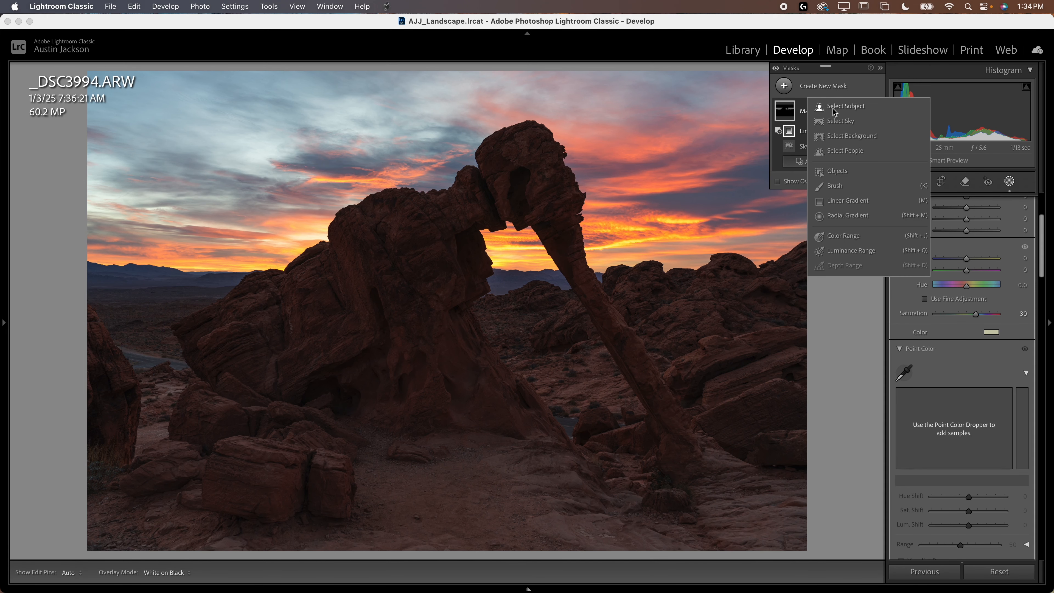
{"action": "left_click", "coordinate": [838, 121]}
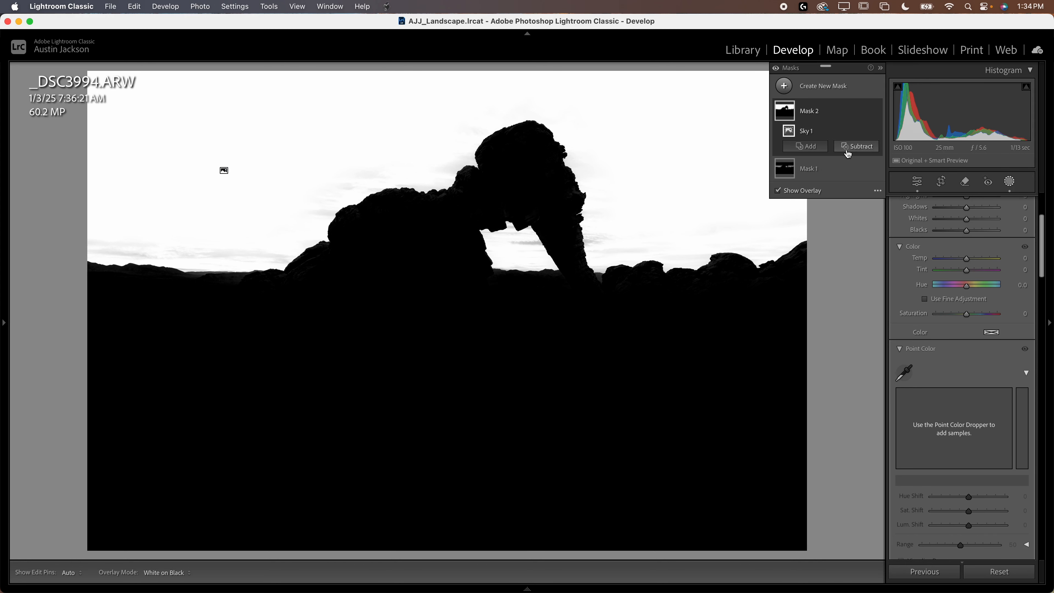
{"action": "key", "text": "super+z"}
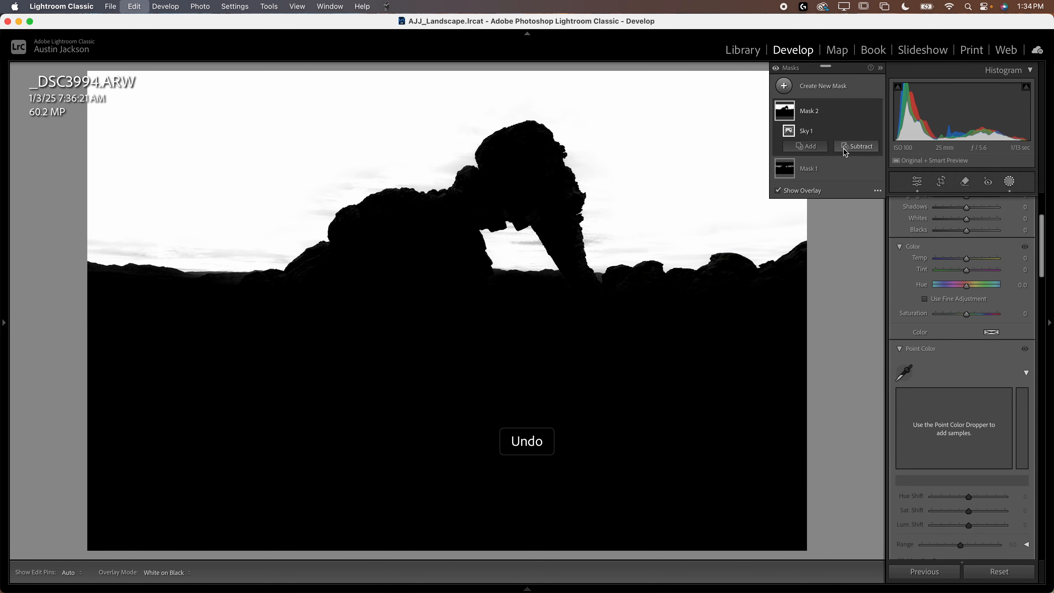
Step: Add a circular radial gradient mask centred on the glowing sky opening beneath the arch, and toggle the mask's visibility to compare
{"action": "left_click", "coordinate": [815, 87]}
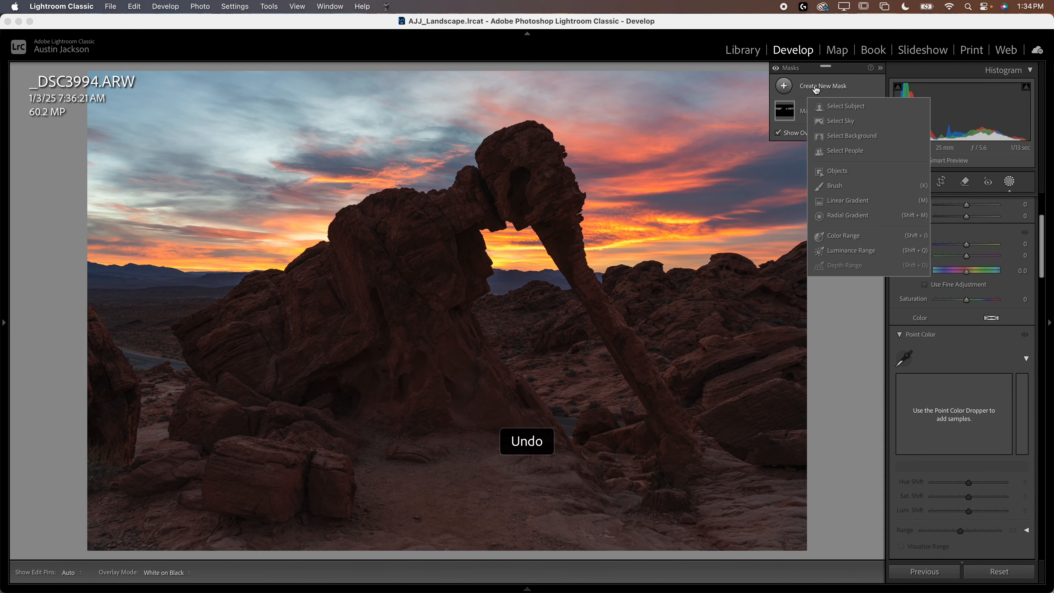
{"action": "left_click", "coordinate": [847, 216]}
{"action": "left_click_drag", "start_coordinate": [487, 258], "coordinate": [568, 334]}
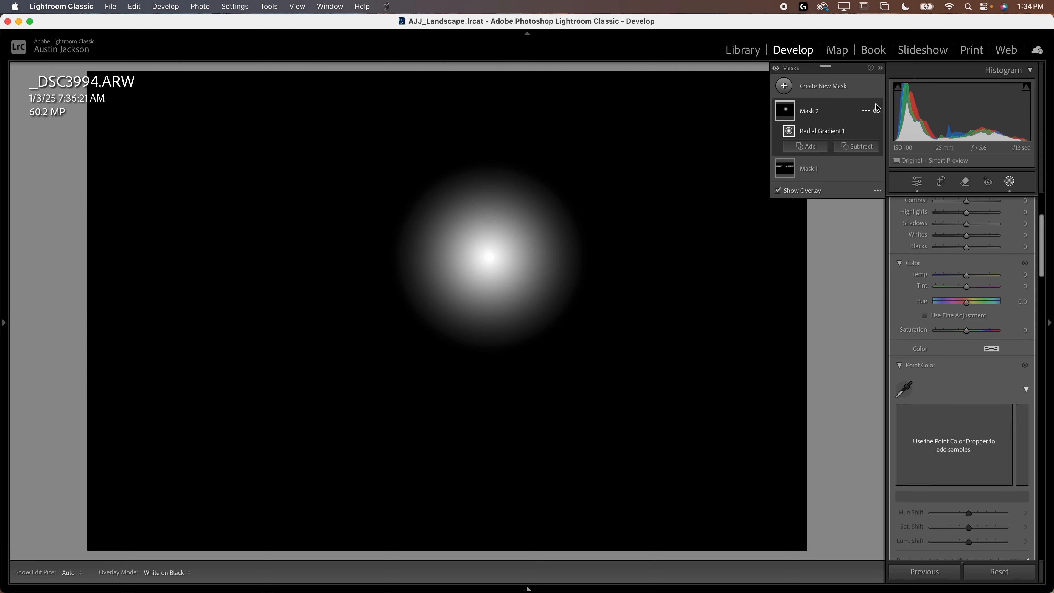
{"action": "left_click", "coordinate": [877, 112]}
{"action": "left_click", "coordinate": [876, 111]}
{"action": "left_click", "coordinate": [877, 112]}
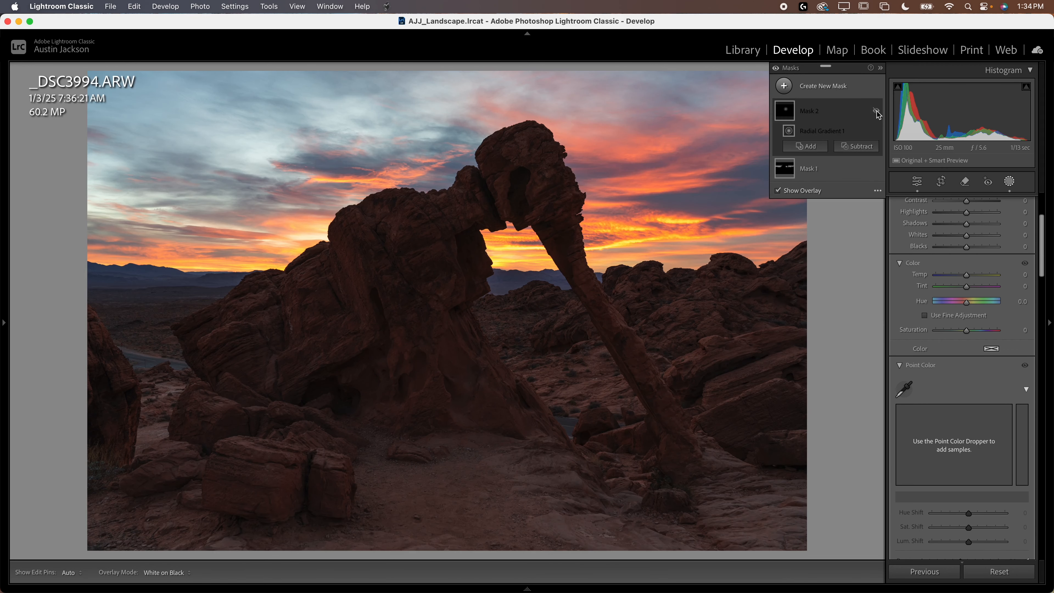
Step: Limit the radial mask to the sky opening under the arch by subtracting an inverted sky selection from it
{"action": "left_click", "coordinate": [877, 111]}
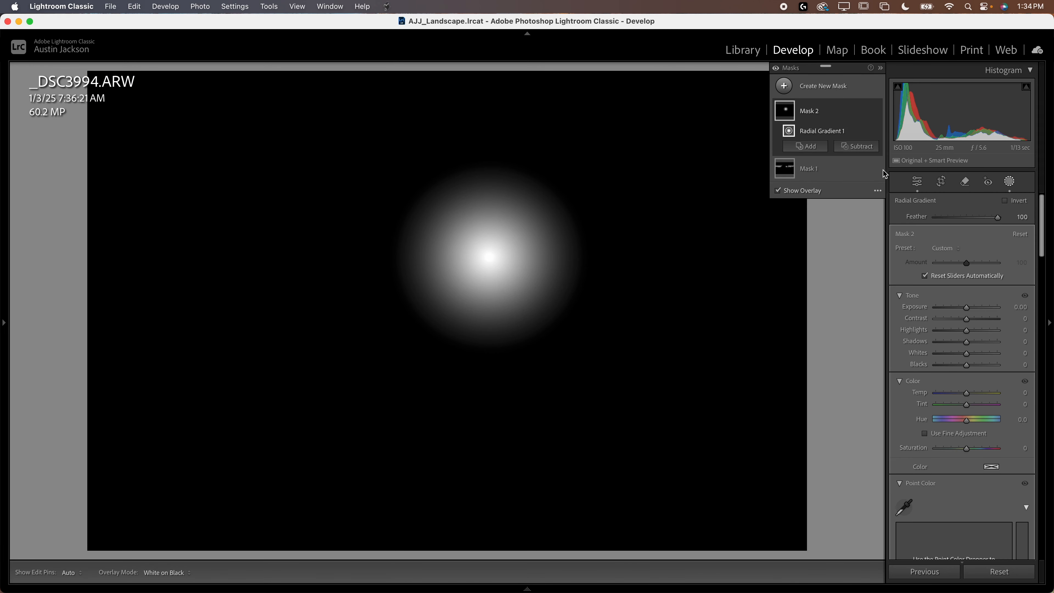
{"action": "left_click", "coordinate": [853, 148]}
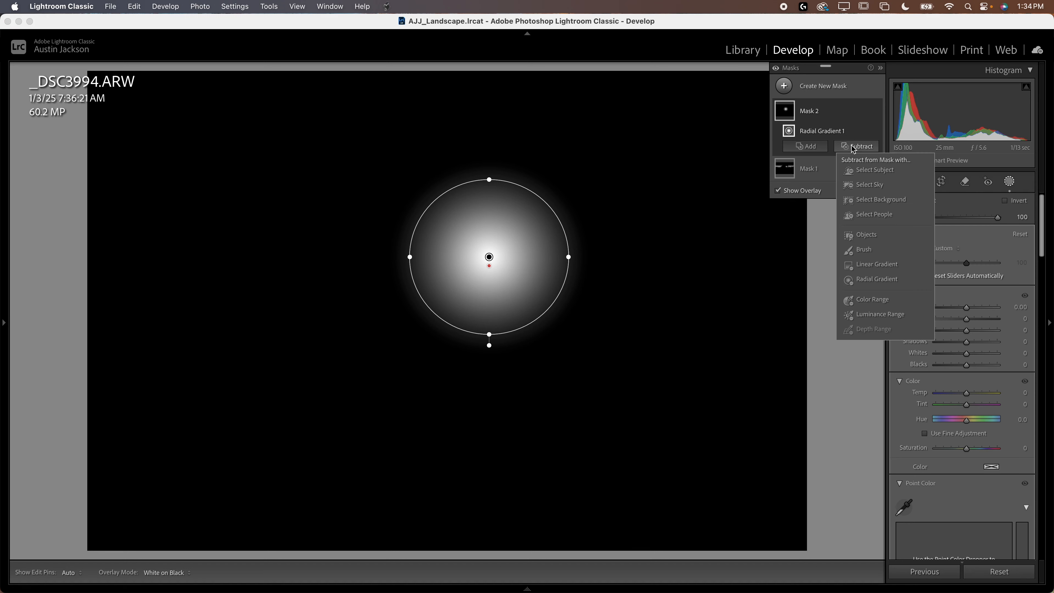
{"action": "left_click", "coordinate": [870, 184]}
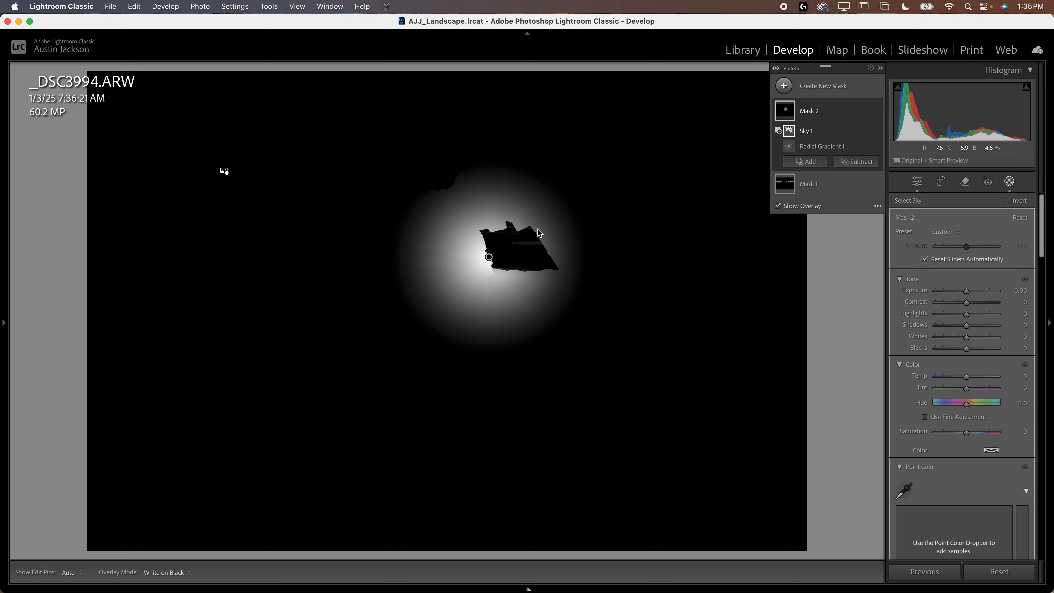
{"action": "left_click", "coordinate": [867, 132]}
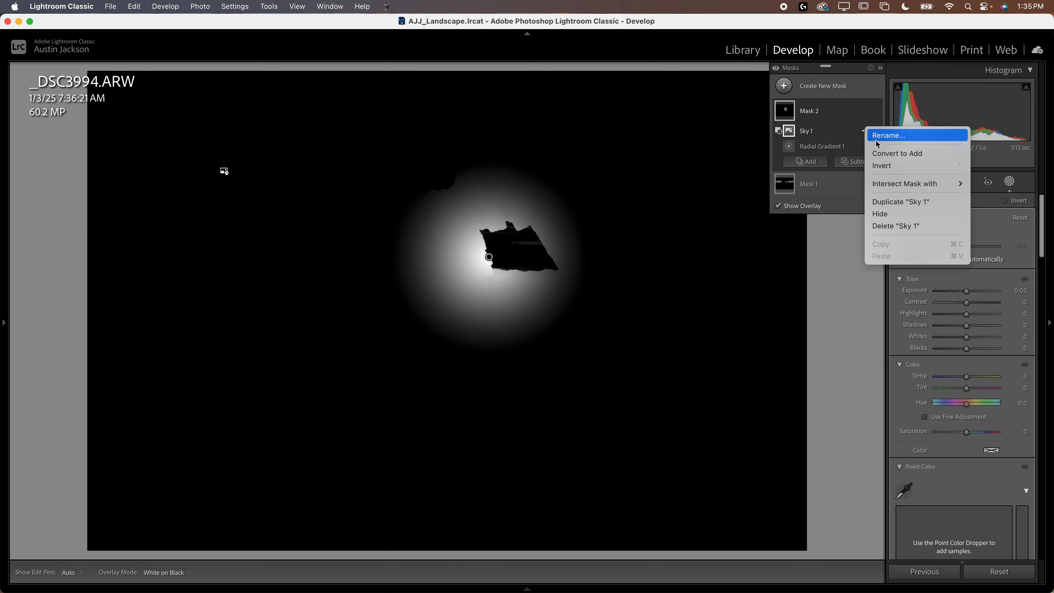
{"action": "left_click", "coordinate": [880, 169]}
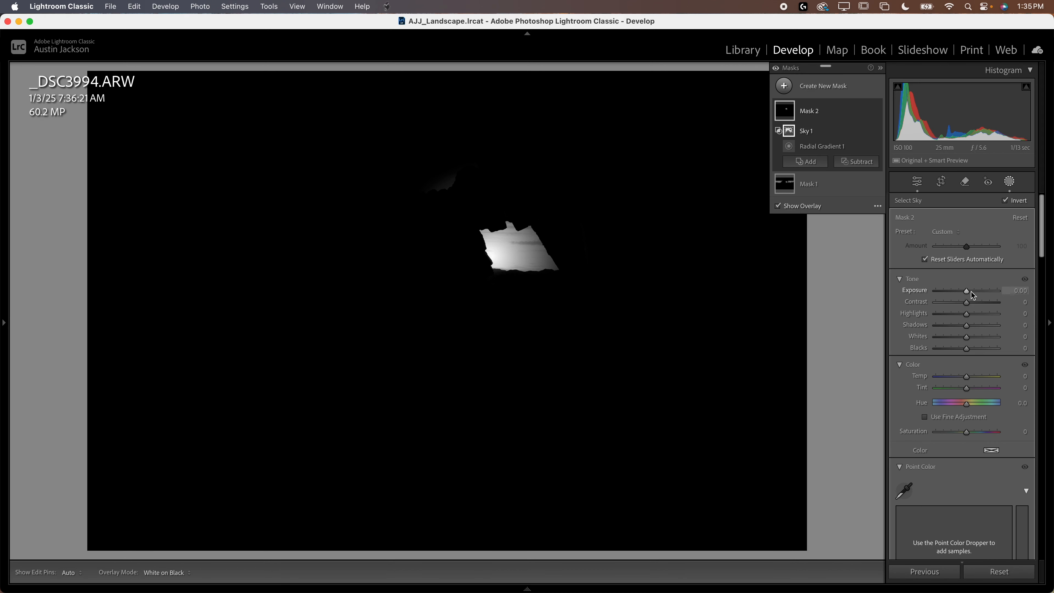
Step: Set the arch-opening mask's Exposure to 0.45, then widen its radial gradient into an oval and move it slightly down
{"action": "left_click_drag", "start_coordinate": [966, 291], "coordinate": [971, 295]}
{"action": "left_click", "coordinate": [832, 150]}
{"action": "left_click_drag", "start_coordinate": [573, 257], "coordinate": [605, 256]}
{"action": "left_click_drag", "start_coordinate": [489, 256], "coordinate": [488, 266]}
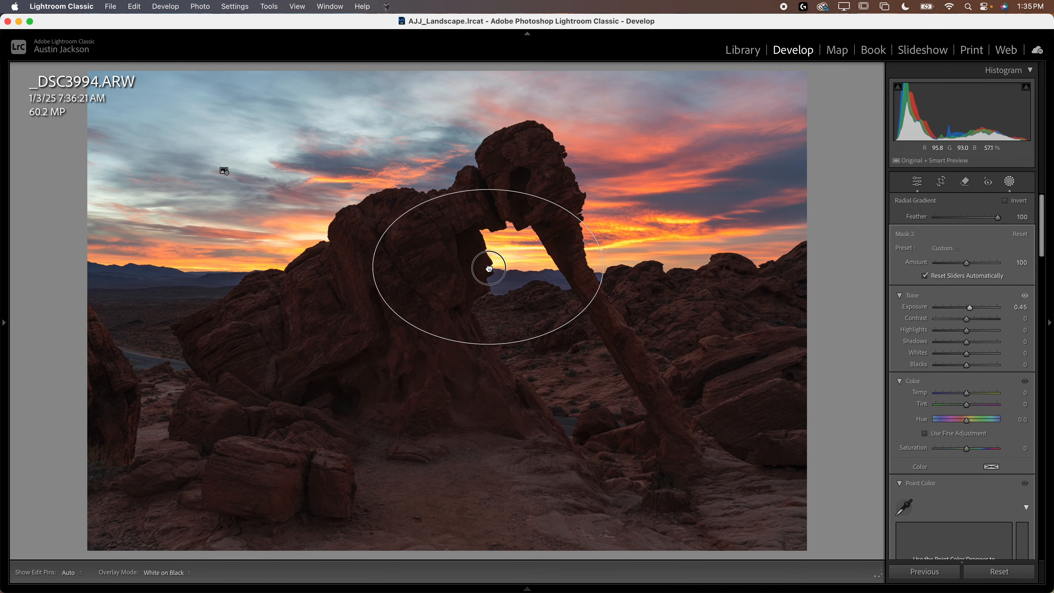
Step: Set the arch-opening mask's Exposure to 0.84 and tint it pale yellow with hue 56 and saturation 41%
{"action": "left_click_drag", "start_coordinate": [969, 308], "coordinate": [975, 311]}
{"action": "left_click_drag", "start_coordinate": [966, 448], "coordinate": [976, 450]}
{"action": "double_click", "coordinate": [976, 449]}
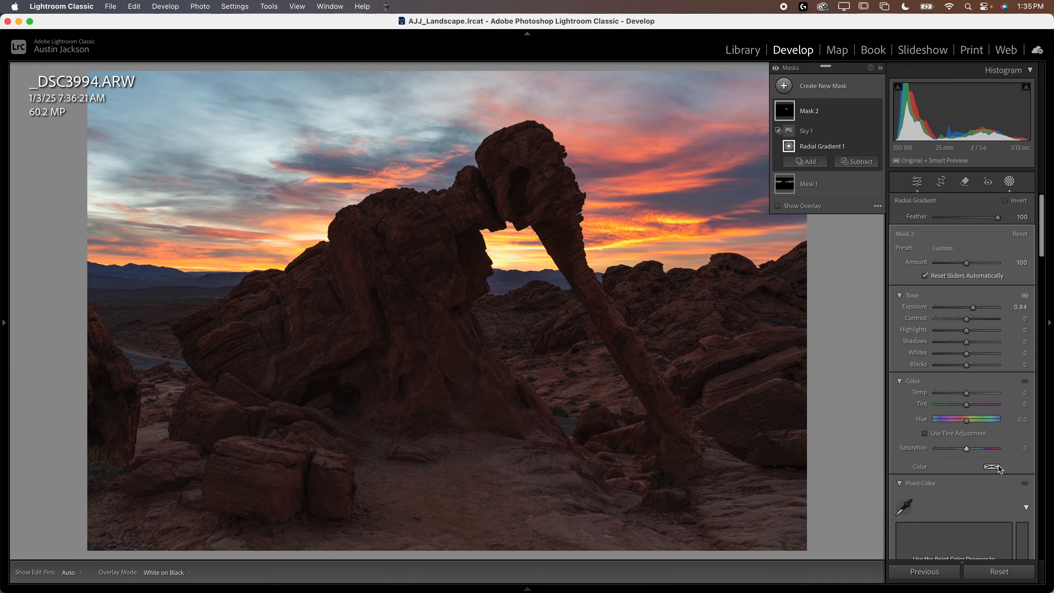
{"action": "left_click", "coordinate": [996, 467]}
{"action": "left_click", "coordinate": [802, 501]}
{"action": "left_click_drag", "start_coordinate": [801, 501], "coordinate": [798, 496]}
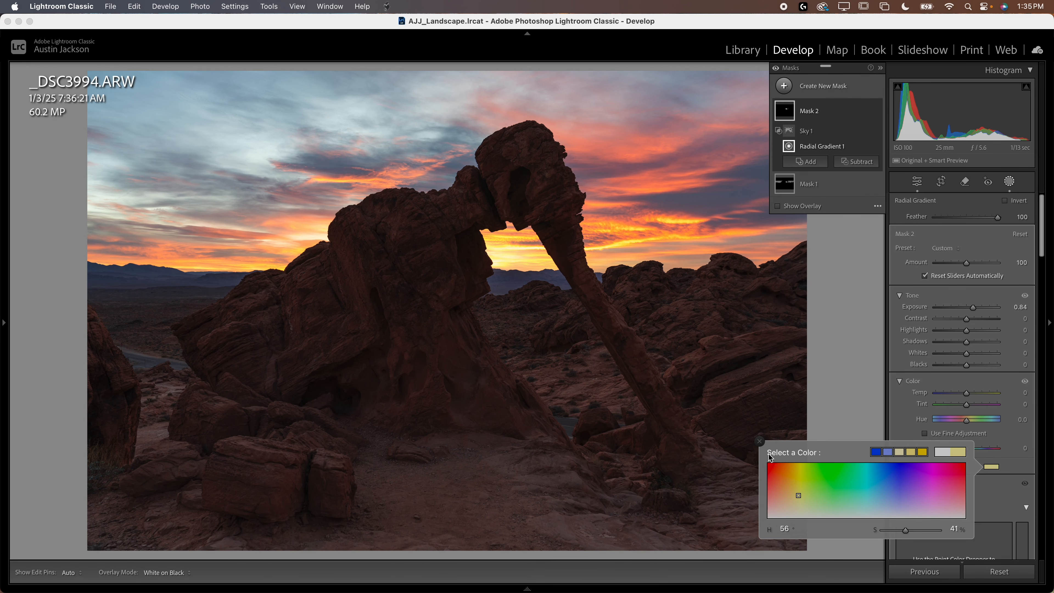
{"action": "left_click", "coordinate": [759, 441]}
Step: Try an Exposure of 0.75 and Highlights of −9 on the arch-opening mask
{"action": "left_click_drag", "start_coordinate": [972, 307], "coordinate": [964, 331]}
{"action": "scroll", "coordinate": [933, 434], "scroll_direction": "down", "scroll_amount": 3}
{"action": "scroll", "coordinate": [933, 433], "scroll_direction": "down", "scroll_amount": 6}
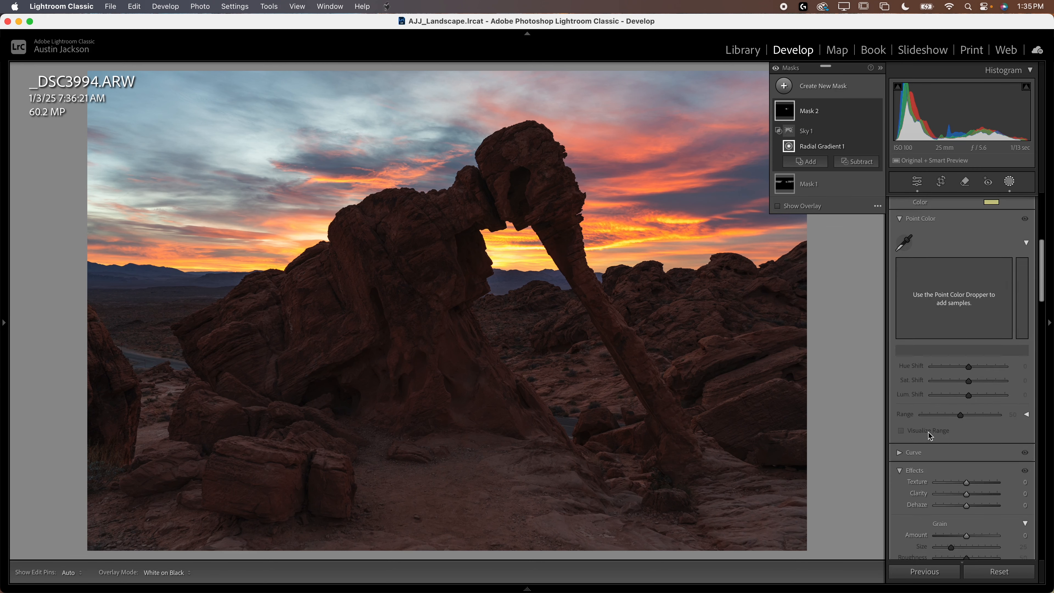
{"action": "mouse_move", "coordinate": [967, 376]}
{"action": "left_mouse_down"}
{"action": "mouse_move", "coordinate": [950, 376]}
{"action": "mouse_move", "coordinate": [961, 376]}
{"action": "left_mouse_up"}
{"action": "scroll", "coordinate": [962, 375], "scroll_direction": "up", "scroll_amount": 5}
{"action": "scroll", "coordinate": [962, 373], "scroll_direction": "up", "scroll_amount": 3}
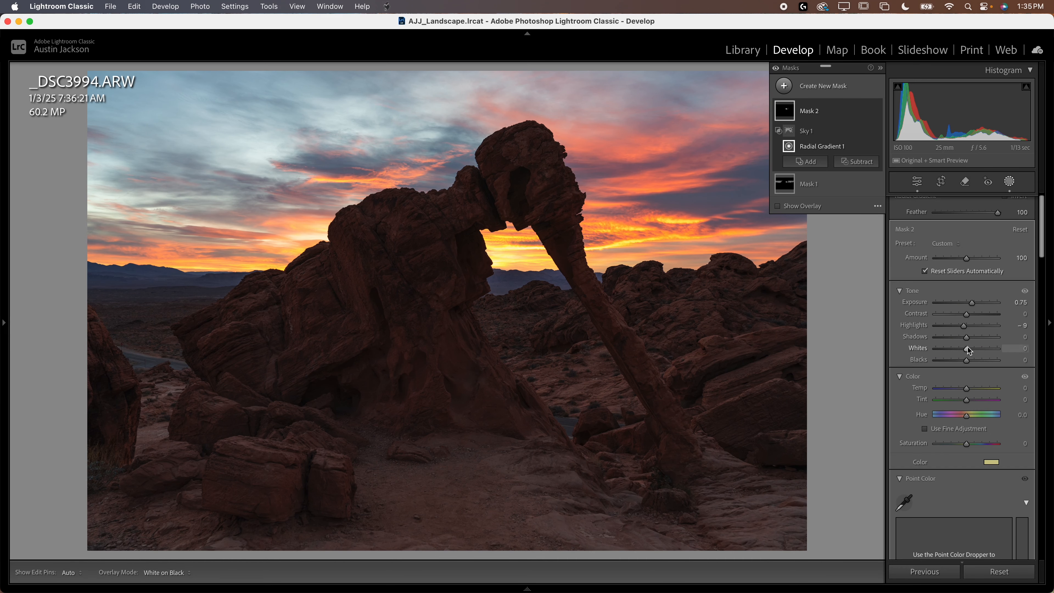
Step: Set the arch-opening mask's Exposure to 0.93 with Highlights at 0, and shift its radial gradient down and to the left
{"action": "left_click_drag", "start_coordinate": [972, 305], "coordinate": [974, 306]}
{"action": "left_click_drag", "start_coordinate": [487, 266], "coordinate": [470, 285]}
{"action": "left_click_drag", "start_coordinate": [974, 302], "coordinate": [973, 303]}
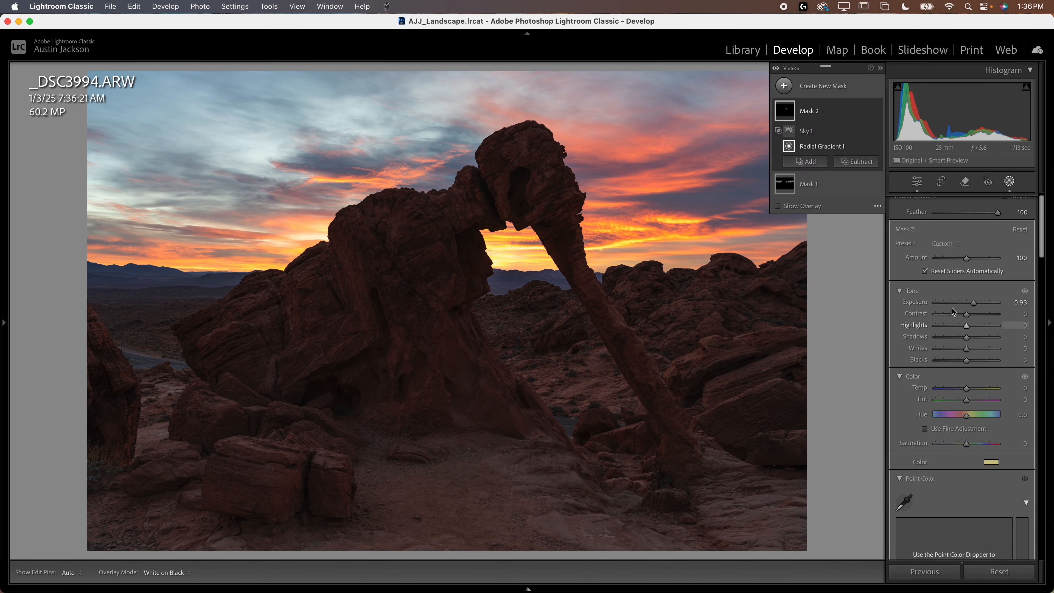
Step: Compare the photo with the arch-opening mask off and on, and nudge its radial gradient slightly lower
{"action": "left_click", "coordinate": [876, 110]}
{"action": "left_click", "coordinate": [876, 110]}
{"action": "left_click", "coordinate": [876, 110]}
{"action": "left_click", "coordinate": [877, 111]}
{"action": "left_click", "coordinate": [876, 111]}
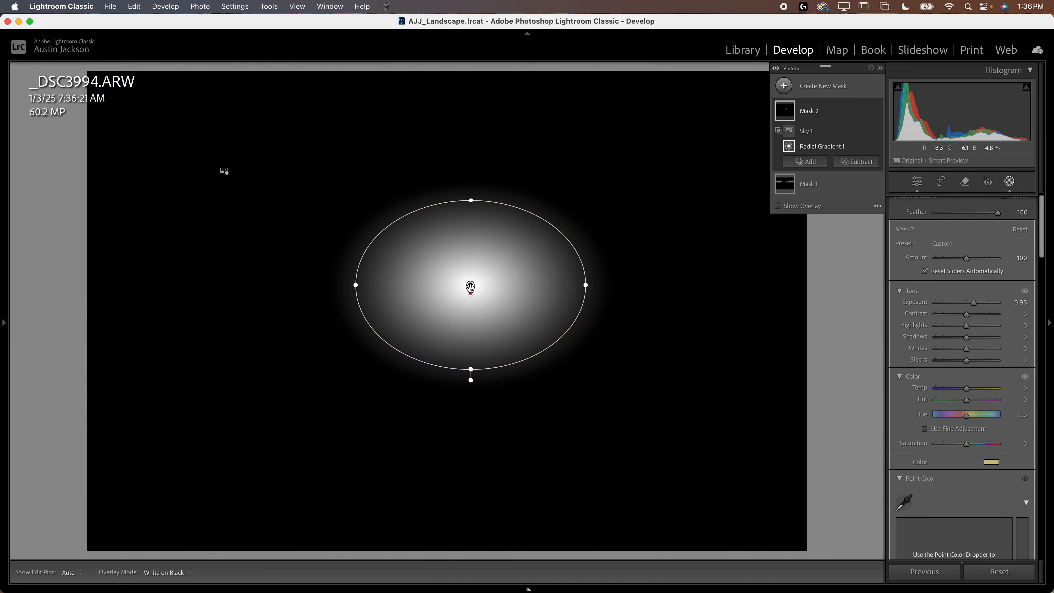
{"action": "left_click_drag", "start_coordinate": [471, 286], "coordinate": [469, 293]}
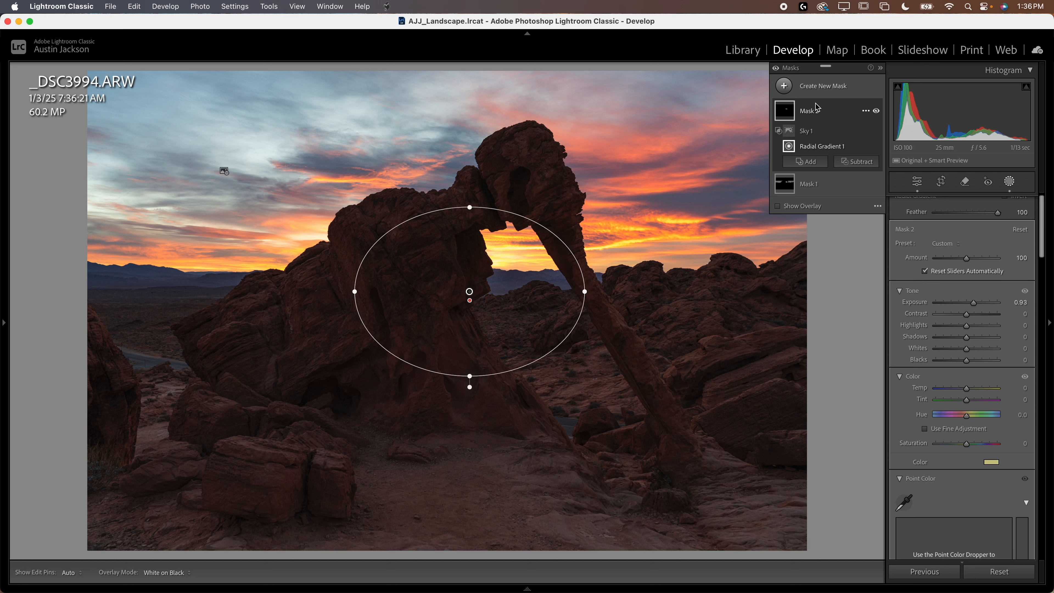
Step: Create a new radial gradient mask spanning the whole photo, invert it to cover the edges, and set its Feather to 50
{"action": "left_click", "coordinate": [829, 89]}
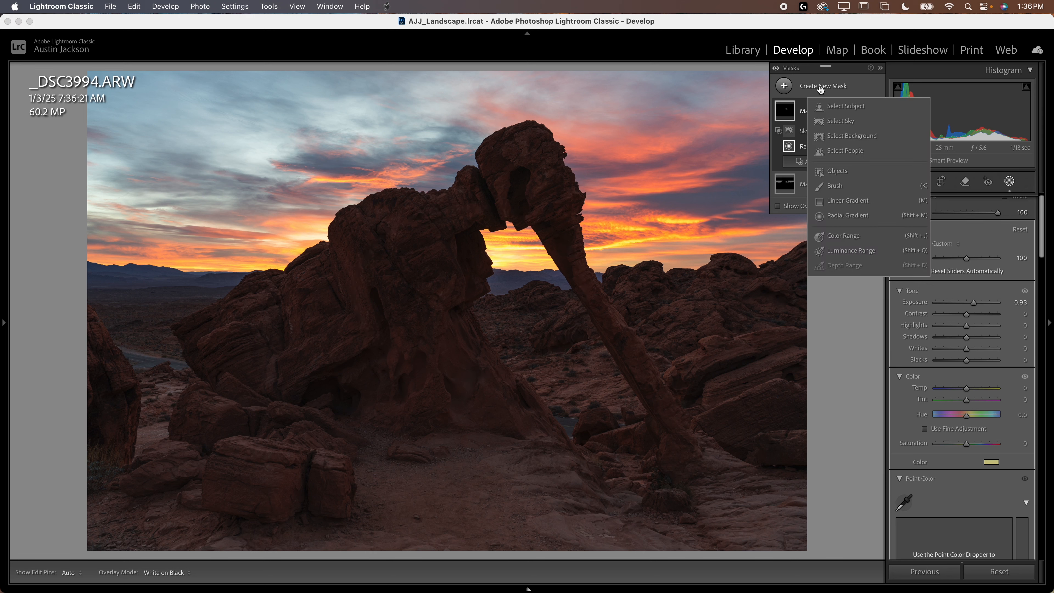
{"action": "left_click", "coordinate": [866, 216]}
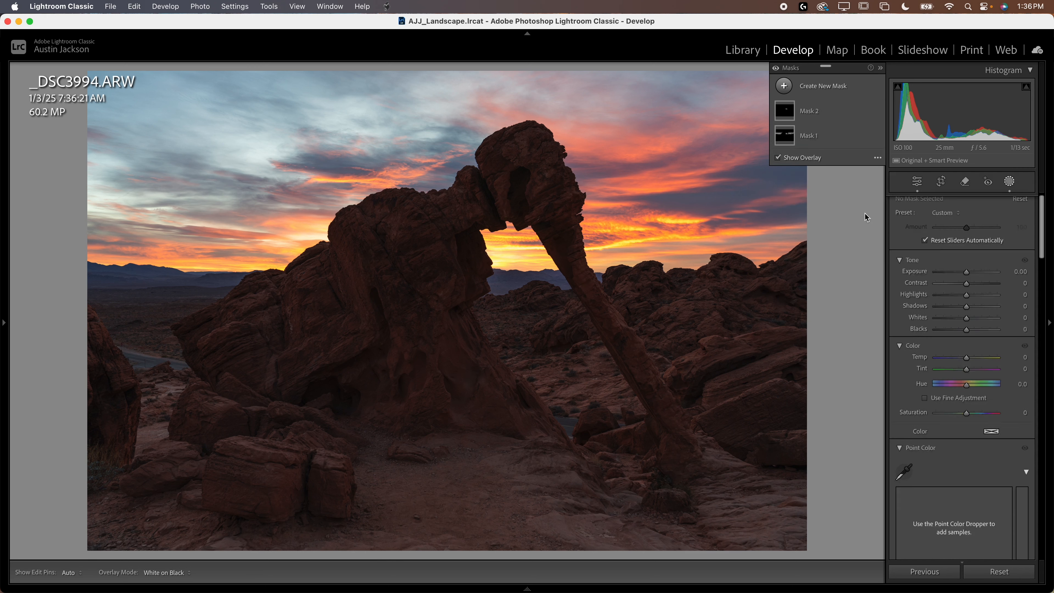
{"action": "left_click_drag", "start_coordinate": [452, 317], "coordinate": [877, 41]}
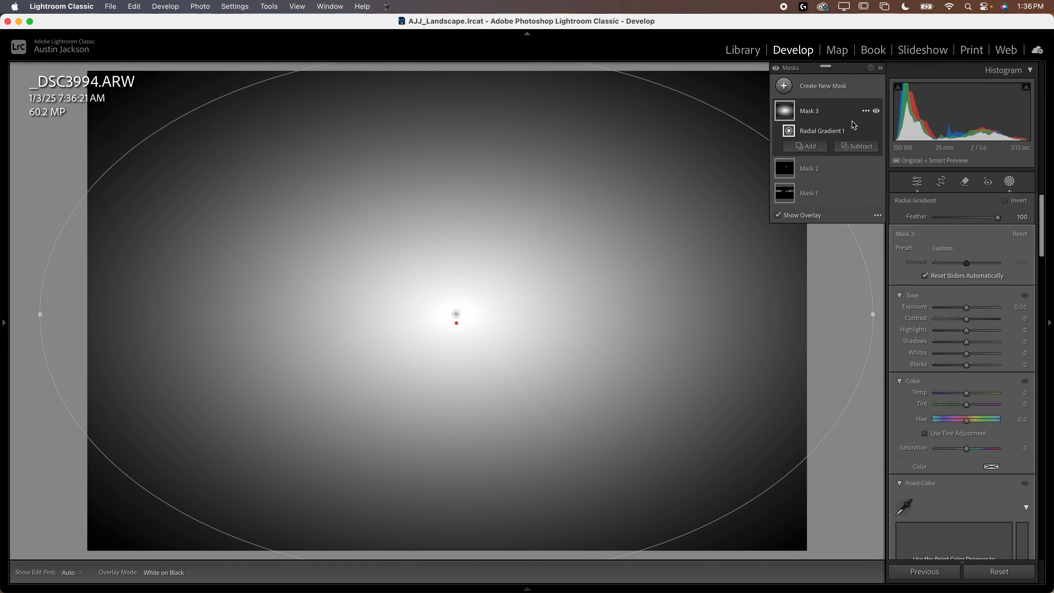
{"action": "left_click", "coordinate": [864, 110]}
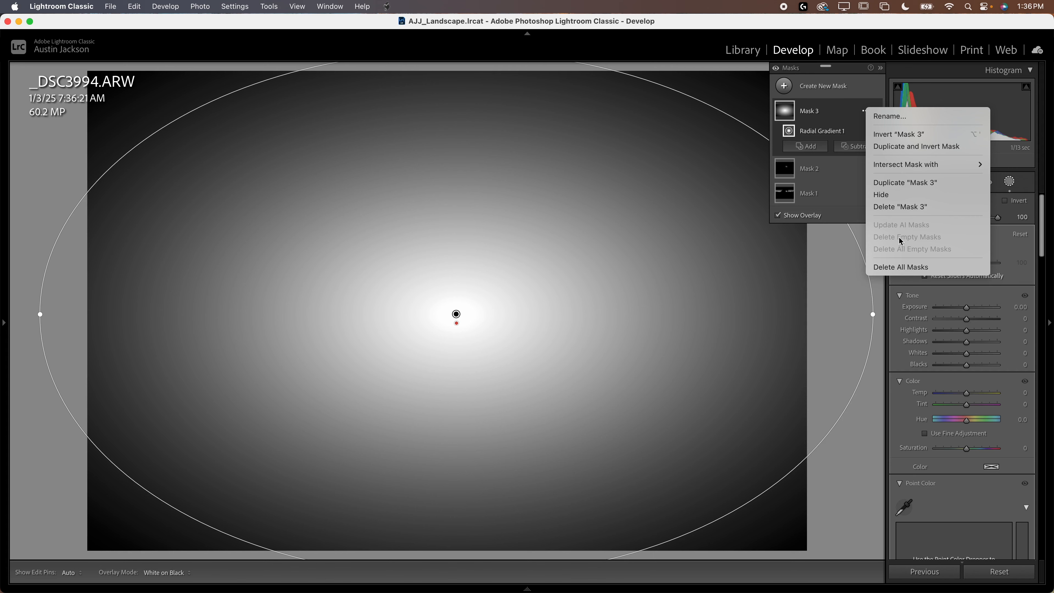
{"action": "left_click", "coordinate": [900, 134]}
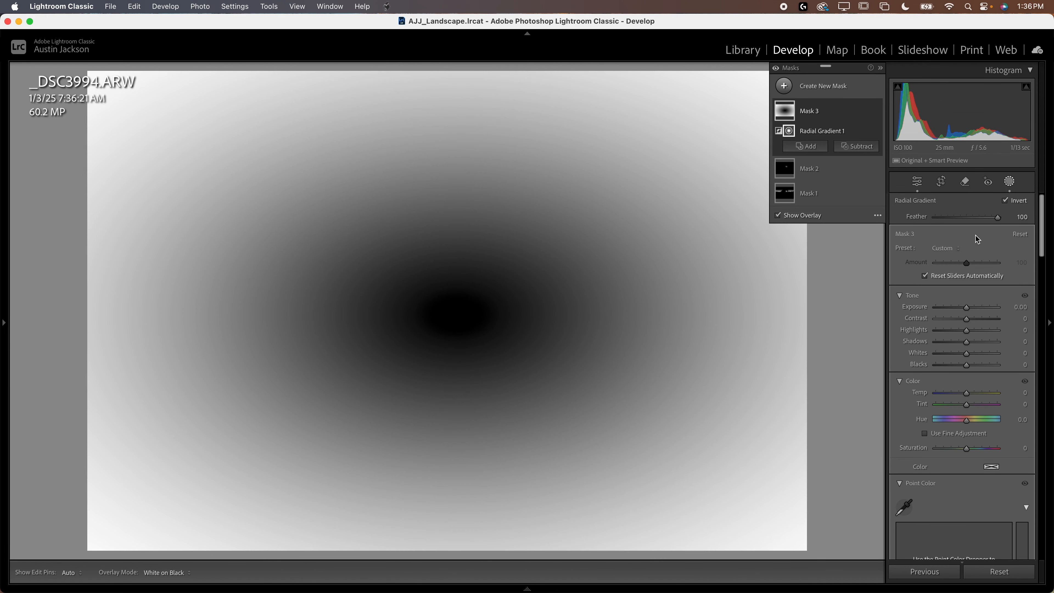
{"action": "left_click_drag", "start_coordinate": [997, 218], "coordinate": [967, 220]}
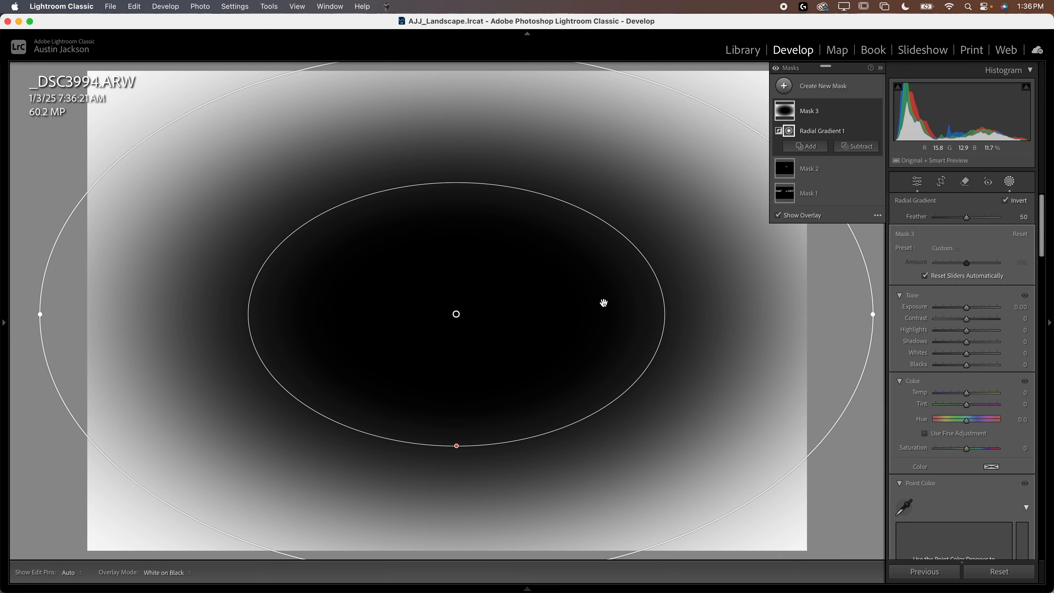
Step: Enlarge the inverted radial gradient well beyond the frame, recentre it on the photo, and darken the edges with Exposure −1.54
{"action": "key", "text": "z"}
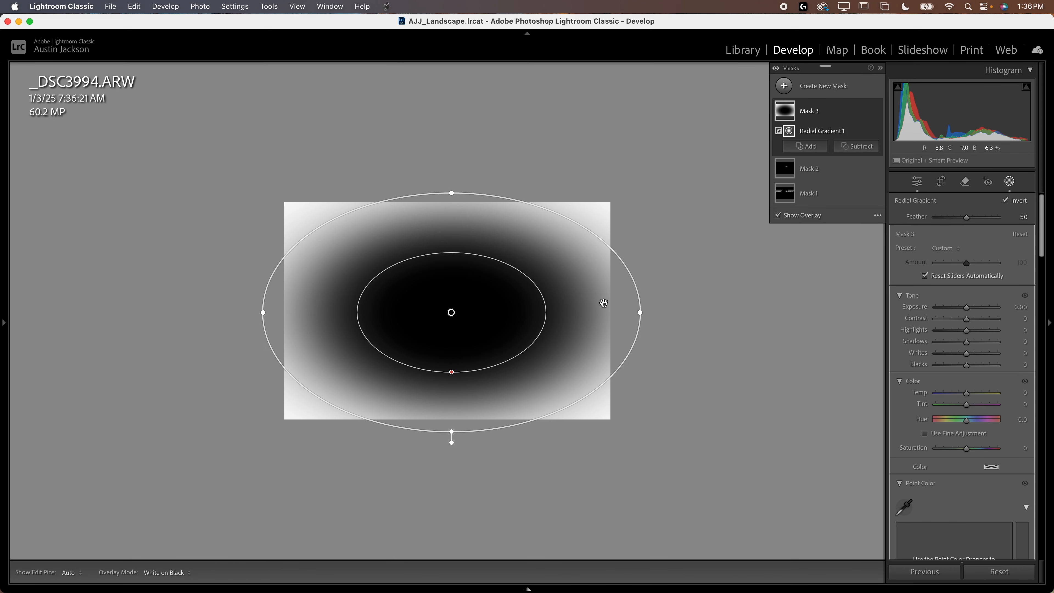
{"action": "left_click_drag", "start_coordinate": [640, 314], "coordinate": [684, 312]}
{"action": "left_click_drag", "start_coordinate": [451, 199], "coordinate": [455, 151]}
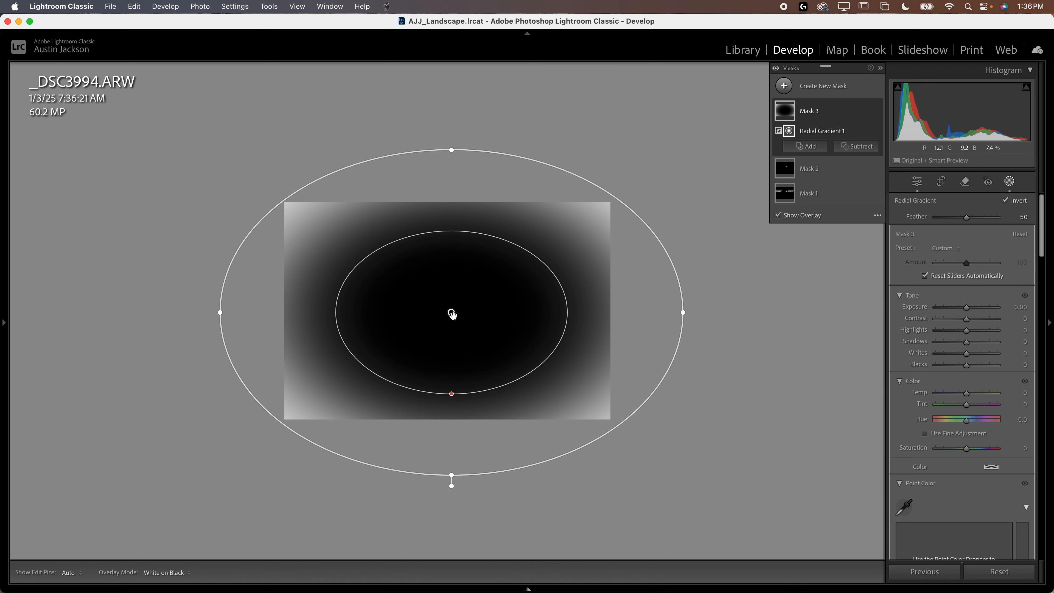
{"action": "left_click_drag", "start_coordinate": [451, 310], "coordinate": [448, 317]}
{"action": "left_click_drag", "start_coordinate": [966, 306], "coordinate": [954, 314]}
{"action": "key", "text": "super+equal"}
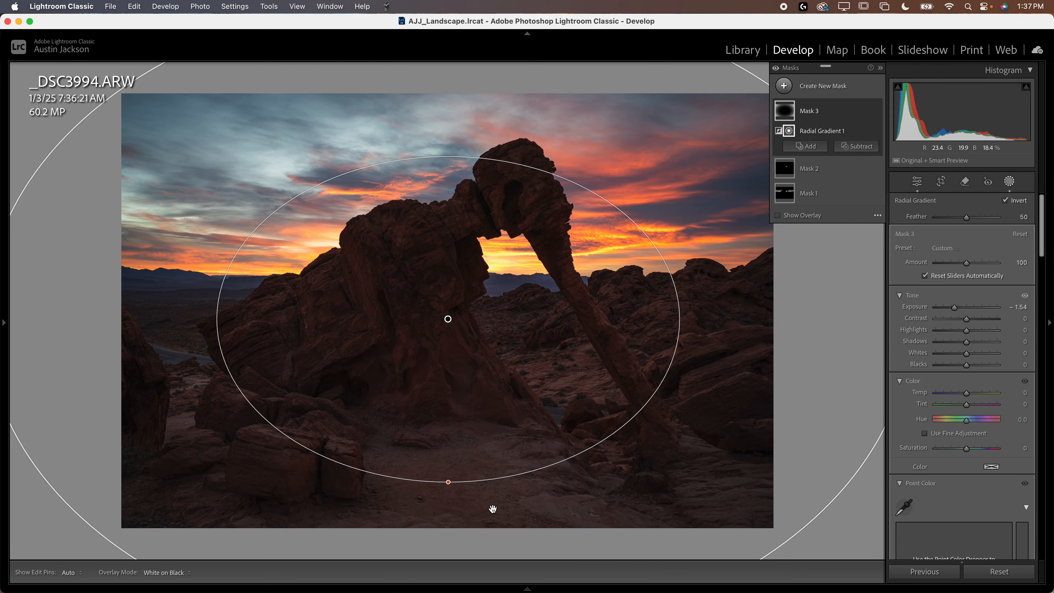
Step: Reshape the edge-darkening radial gradient into a wider, flatter oval and move it slightly up
{"action": "key", "text": "super+minus"}
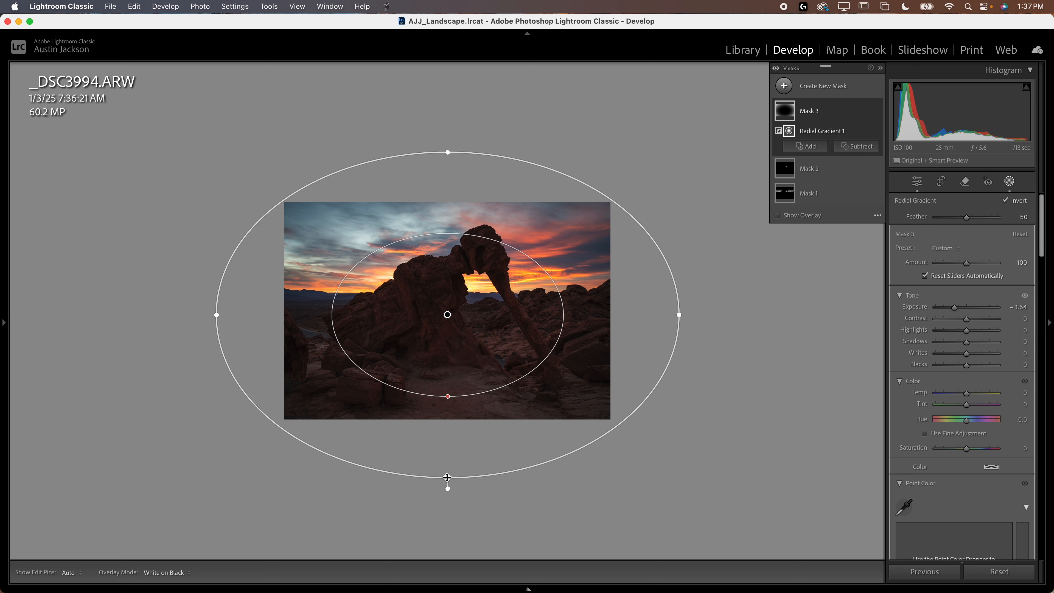
{"action": "left_click_drag", "start_coordinate": [448, 478], "coordinate": [454, 449]}
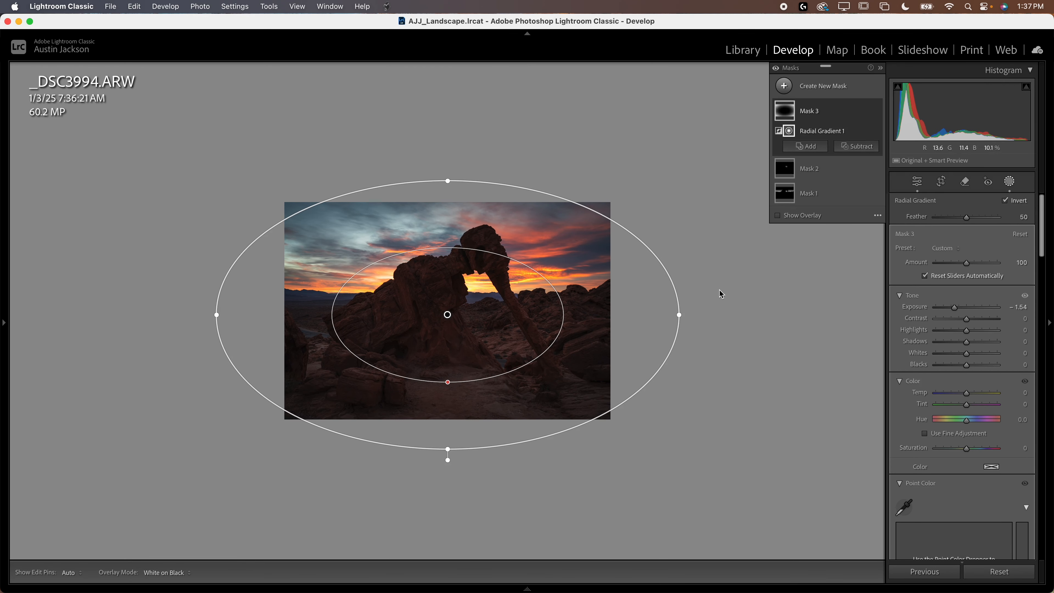
{"action": "left_click_drag", "start_coordinate": [682, 315], "coordinate": [701, 314]}
{"action": "mouse_move", "coordinate": [447, 314]}
{"action": "left_mouse_down"}
{"action": "mouse_move", "coordinate": [450, 327]}
{"action": "mouse_move", "coordinate": [449, 314]}
{"action": "left_mouse_up"}
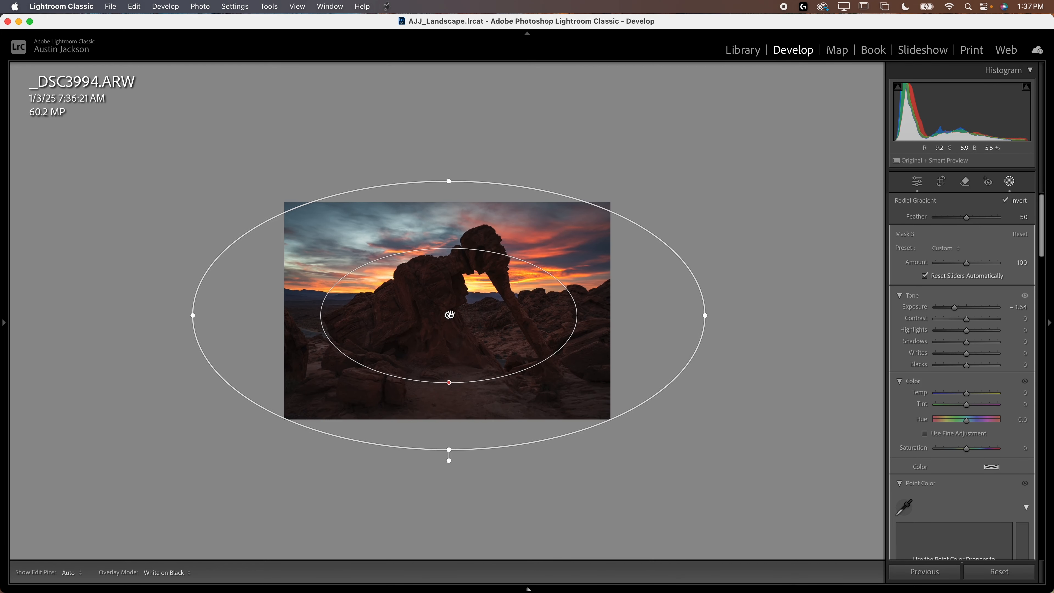
{"action": "left_click_drag", "start_coordinate": [449, 180], "coordinate": [449, 165]}
{"action": "left_click_drag", "start_coordinate": [456, 345], "coordinate": [449, 304]}
{"action": "left_click_drag", "start_coordinate": [453, 162], "coordinate": [450, 159]}
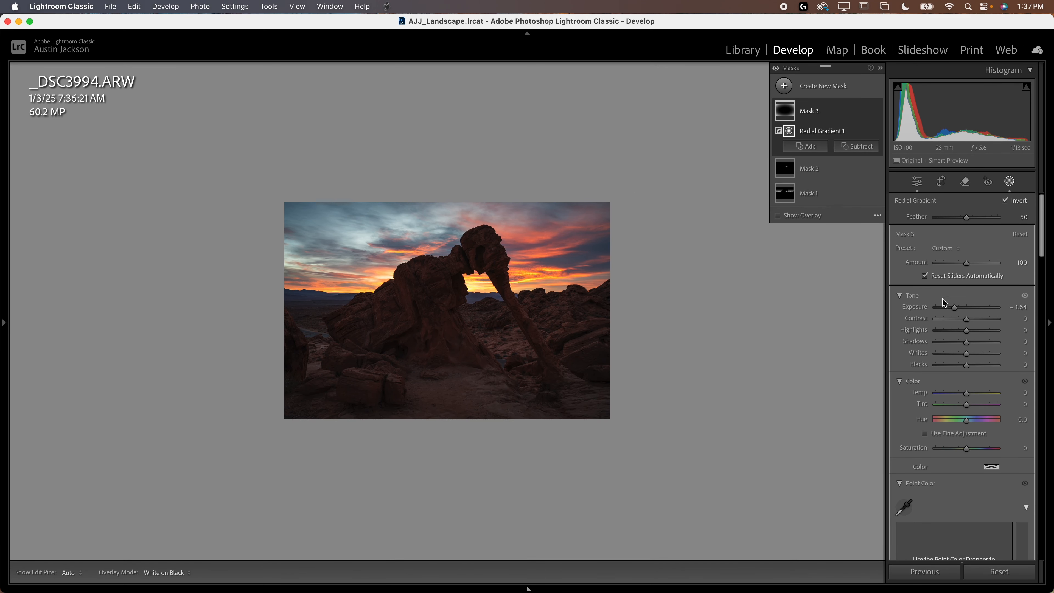
Step: Compare the photo with the edge-darkening mask off and on
{"action": "left_click", "coordinate": [876, 110]}
{"action": "left_click", "coordinate": [876, 110]}
{"action": "key", "text": "super+equal"}
{"action": "key", "text": "super+minus"}
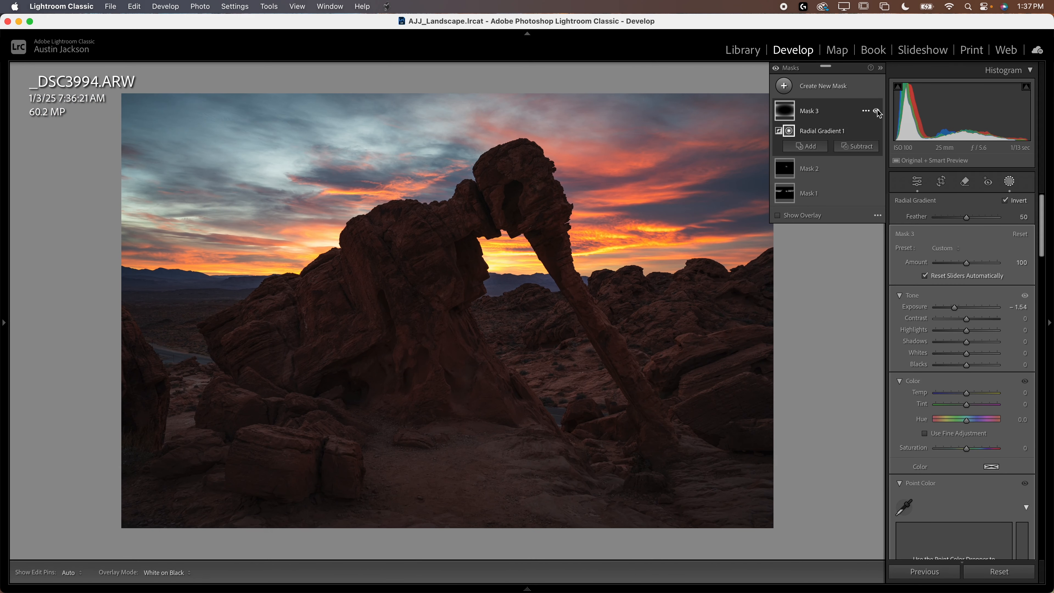
{"action": "left_click", "coordinate": [876, 111]}
{"action": "left_click", "coordinate": [876, 111]}
{"action": "left_click", "coordinate": [876, 110]}
{"action": "left_click", "coordinate": [876, 110]}
{"action": "left_click", "coordinate": [876, 110]}
{"action": "left_click", "coordinate": [876, 110]}
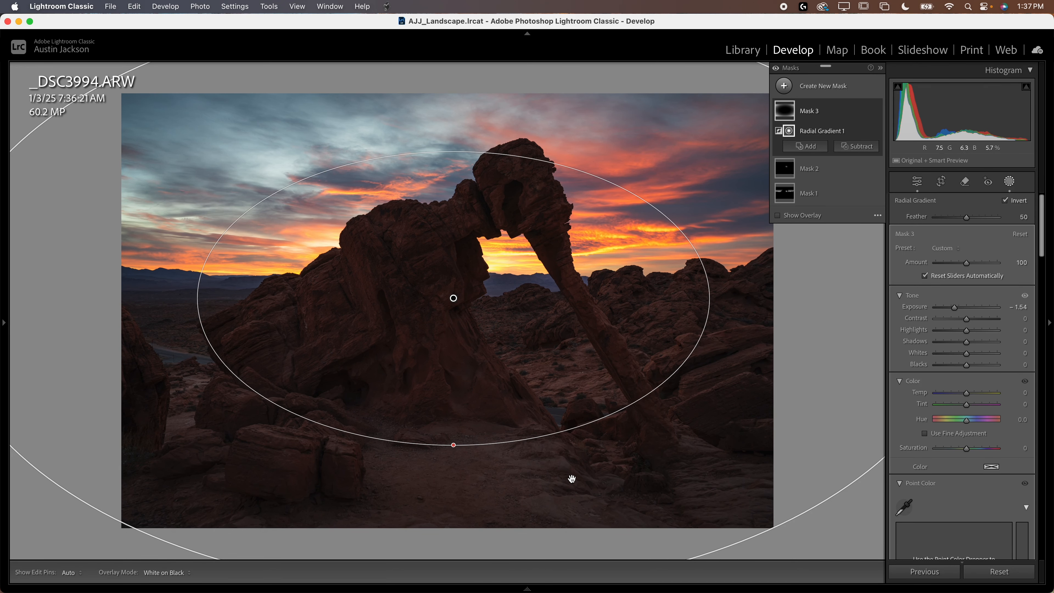
Step: Add a linear gradient rising from below the frame to the edge-darkening mask, with a long fade across the rocky foreground
{"action": "left_click", "coordinate": [805, 145]}
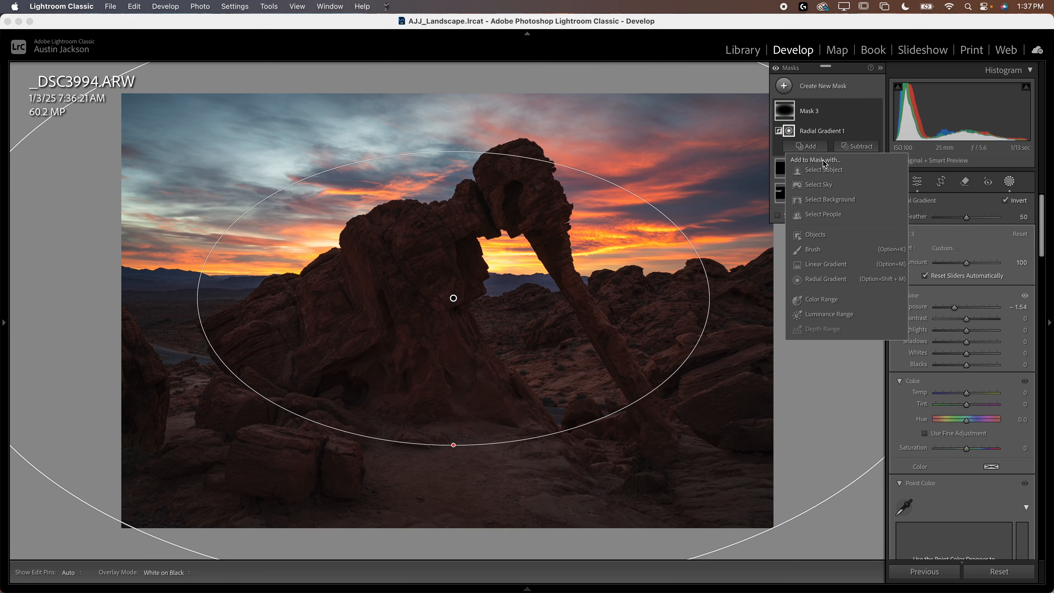
{"action": "left_click", "coordinate": [826, 265]}
{"action": "mouse_move", "coordinate": [466, 519]}
{"action": "left_mouse_down"}
{"action": "mouse_move", "coordinate": [471, 336]}
{"action": "mouse_move", "coordinate": [467, 357]}
{"action": "left_mouse_up"}
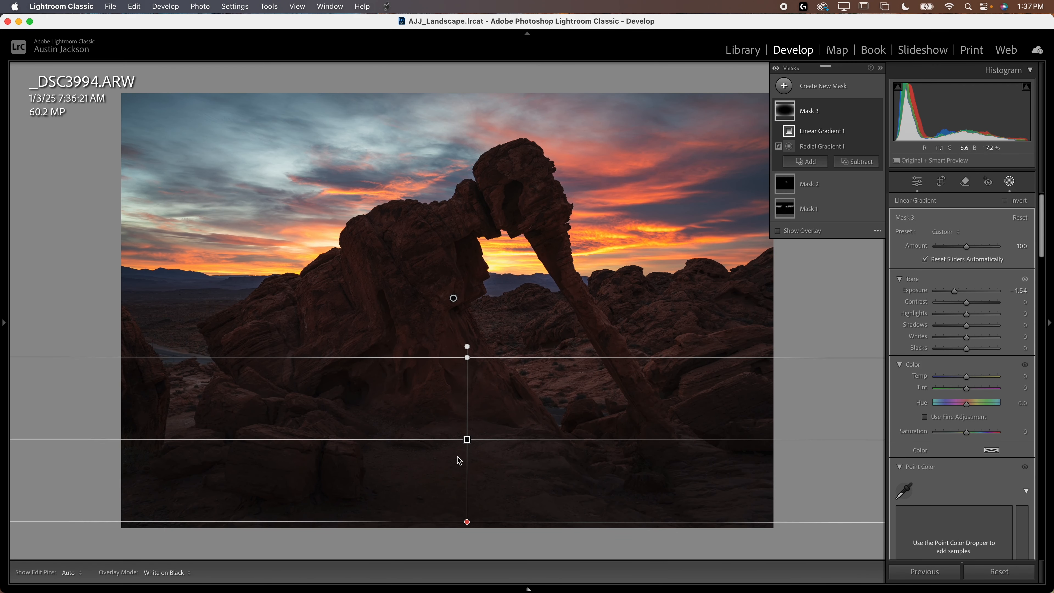
{"action": "key", "text": "super+minus"}
{"action": "left_click_drag", "start_coordinate": [454, 372], "coordinate": [458, 396]}
{"action": "mouse_move", "coordinate": [458, 355]}
{"action": "left_mouse_down"}
{"action": "mouse_move", "coordinate": [457, 334]}
{"action": "mouse_move", "coordinate": [458, 351]}
{"action": "left_mouse_up"}
{"action": "left_click_drag", "start_coordinate": [456, 394], "coordinate": [458, 406]}
{"action": "left_click_drag", "start_coordinate": [457, 359], "coordinate": [459, 319]}
{"action": "left_click_drag", "start_coordinate": [459, 387], "coordinate": [456, 402]}
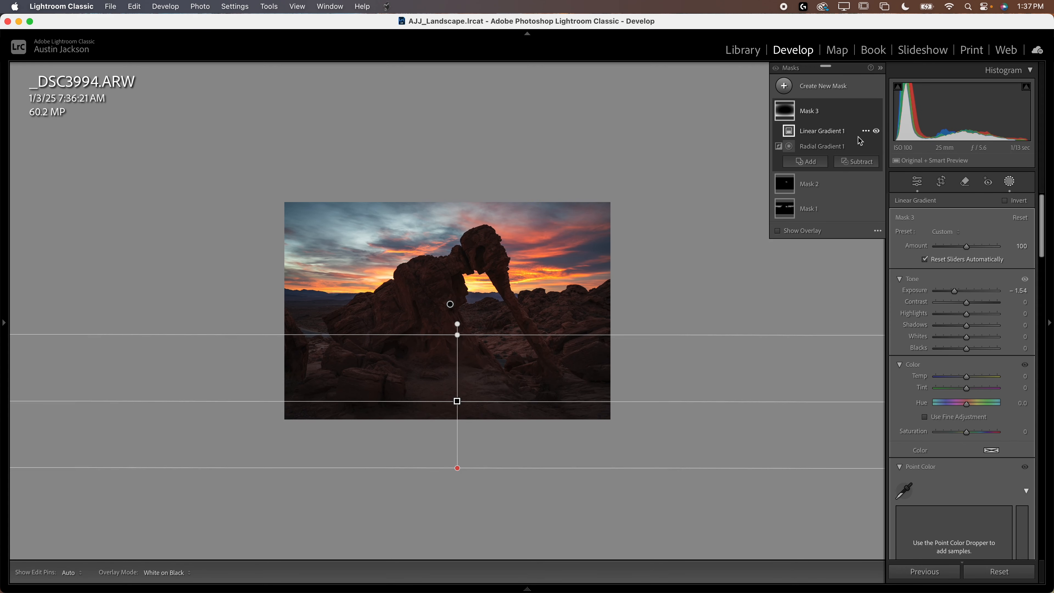
Step: Compare the photo with the extended edge-darkening mask off and on at a larger view
{"action": "key", "text": "z"}
{"action": "key", "text": "z"}
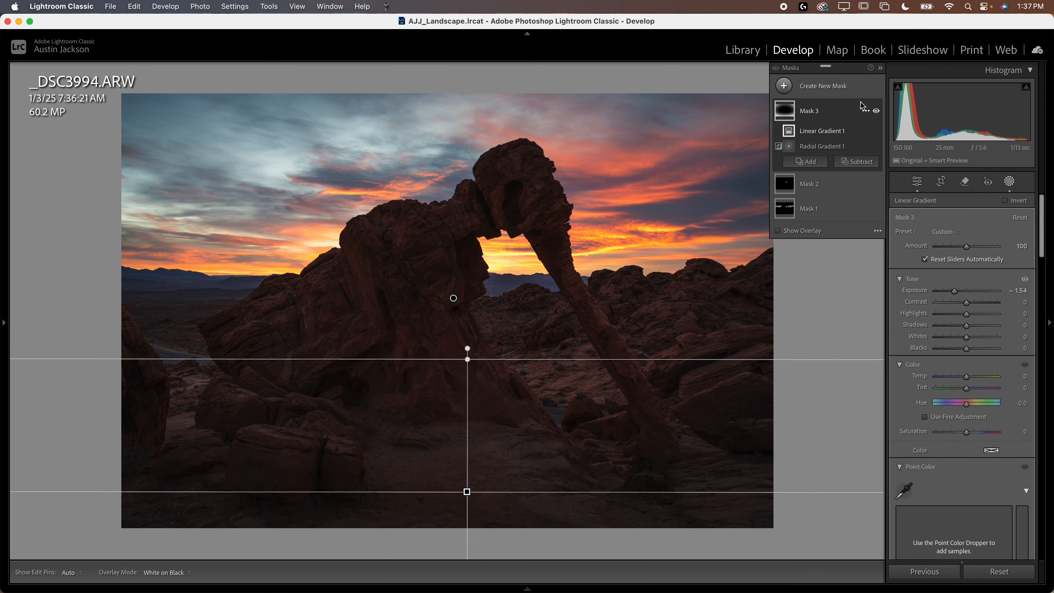
{"action": "left_click", "coordinate": [875, 111]}
{"action": "left_click", "coordinate": [875, 110]}
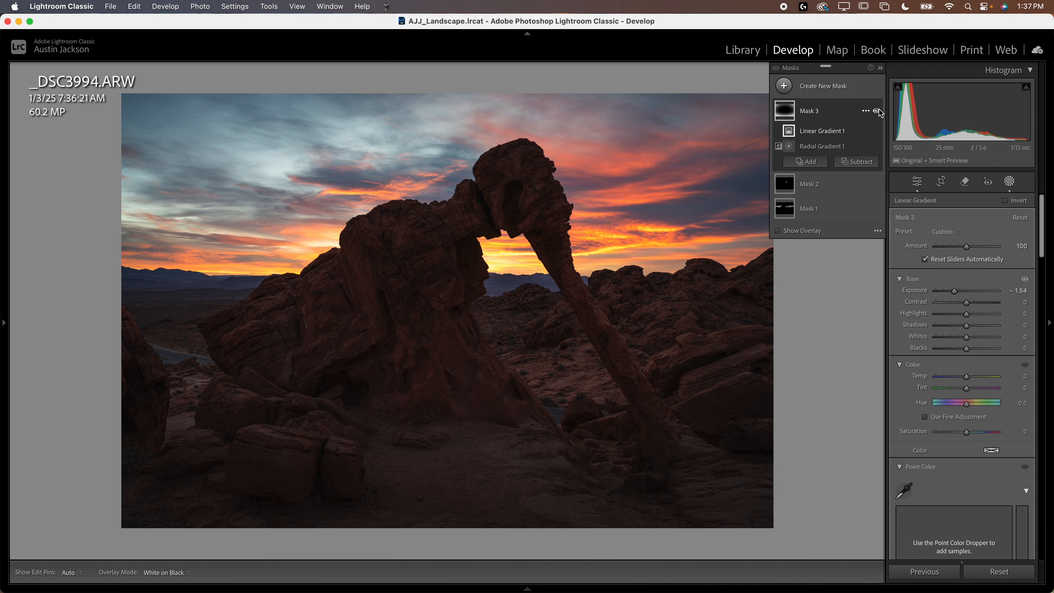
{"action": "left_click", "coordinate": [878, 110]}
{"action": "left_click", "coordinate": [877, 110]}
Step: Set the global Exposure to +0.55, Highlights to −48 and Shadows to +76, then return to the masks
{"action": "left_click", "coordinate": [1009, 183]}
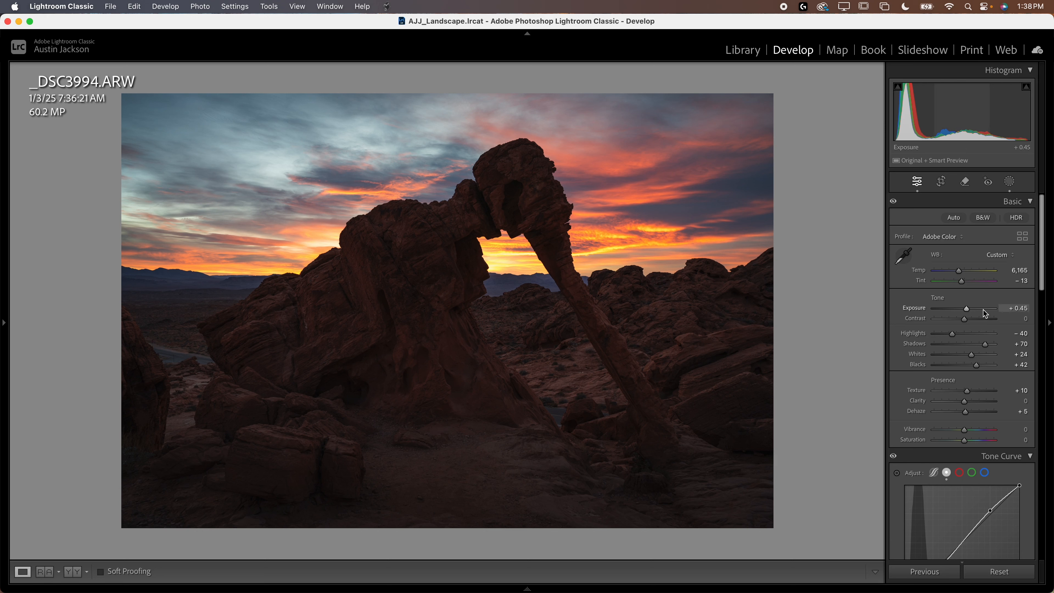
{"action": "left_click_drag", "start_coordinate": [968, 310], "coordinate": [969, 311]}
{"action": "left_click_drag", "start_coordinate": [992, 350], "coordinate": [951, 337]}
{"action": "left_click", "coordinate": [1008, 183]}
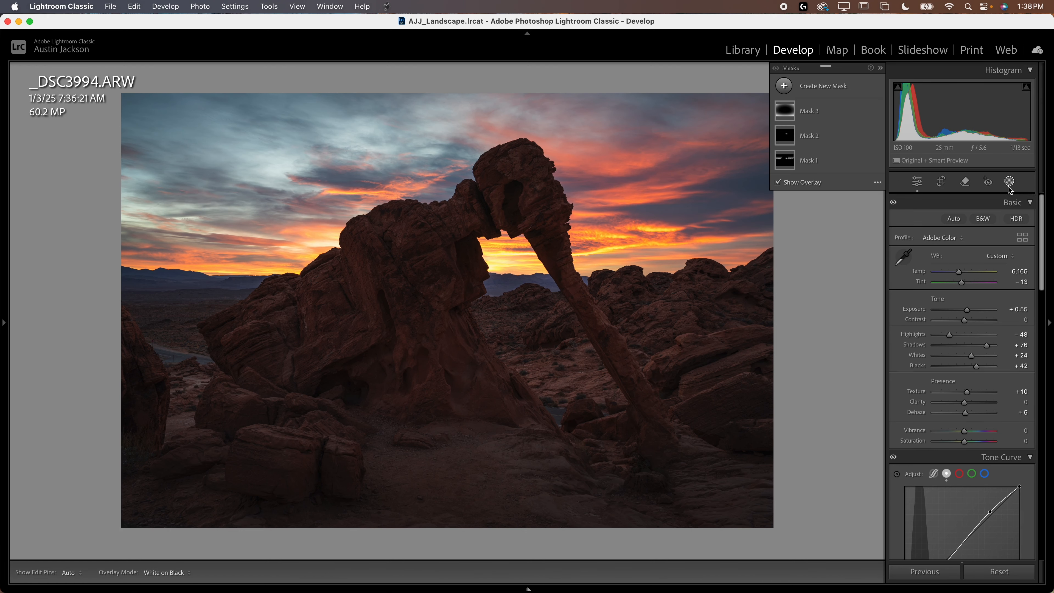
Step: Compare the edited photo with the unedited original twice
{"action": "key", "text": "backslash"}
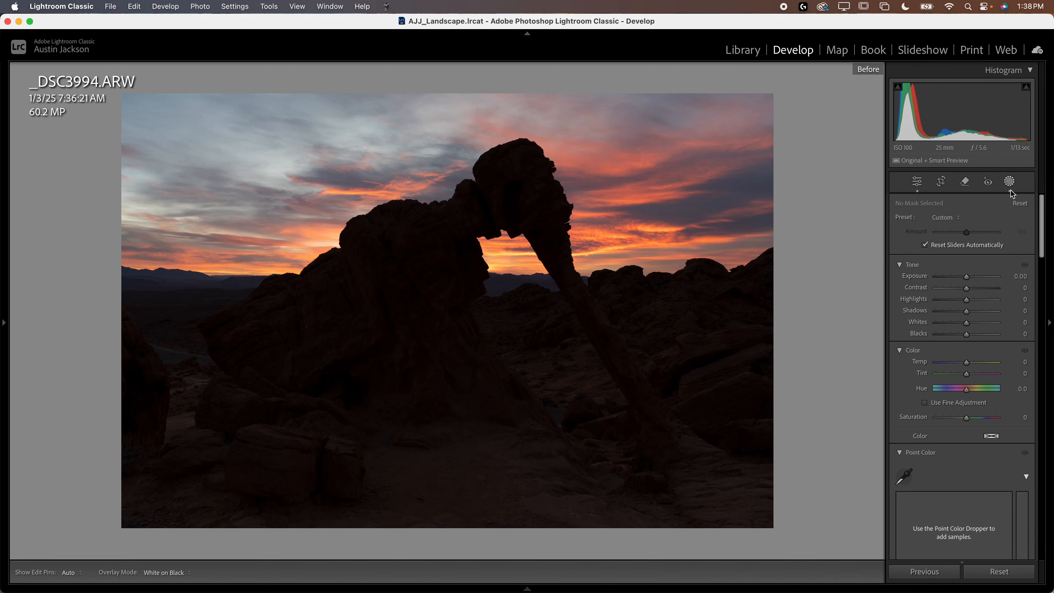
{"action": "key", "text": "backslash"}
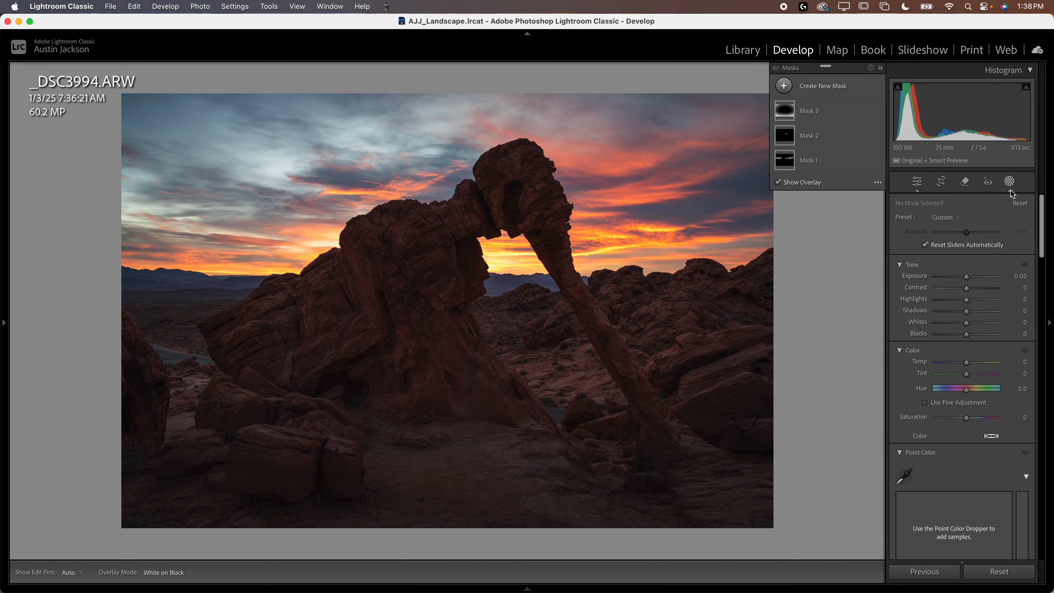
{"action": "key", "text": "backslash"}
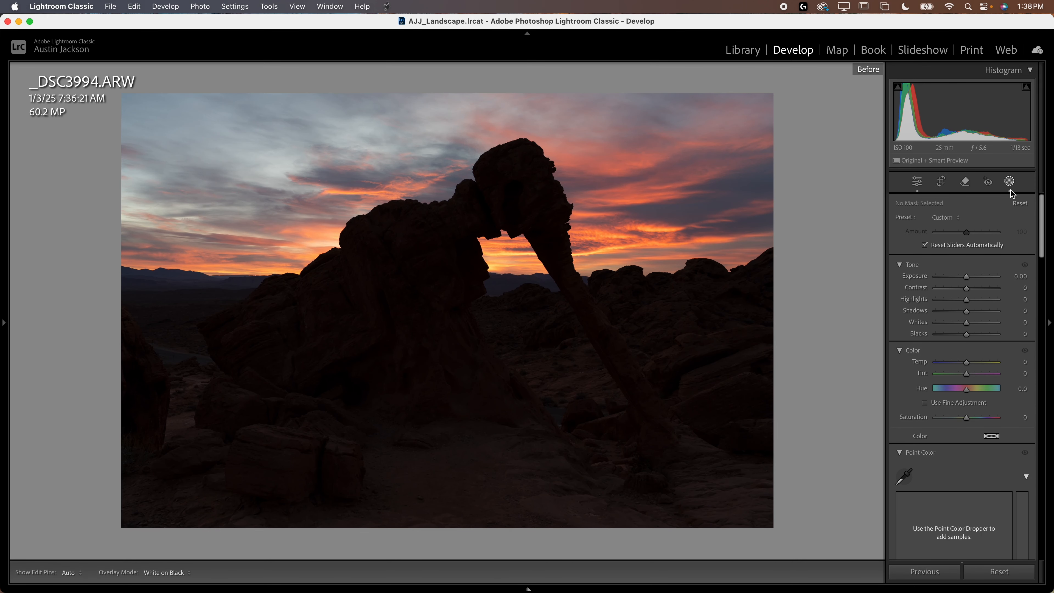
{"action": "key", "text": "backslash"}
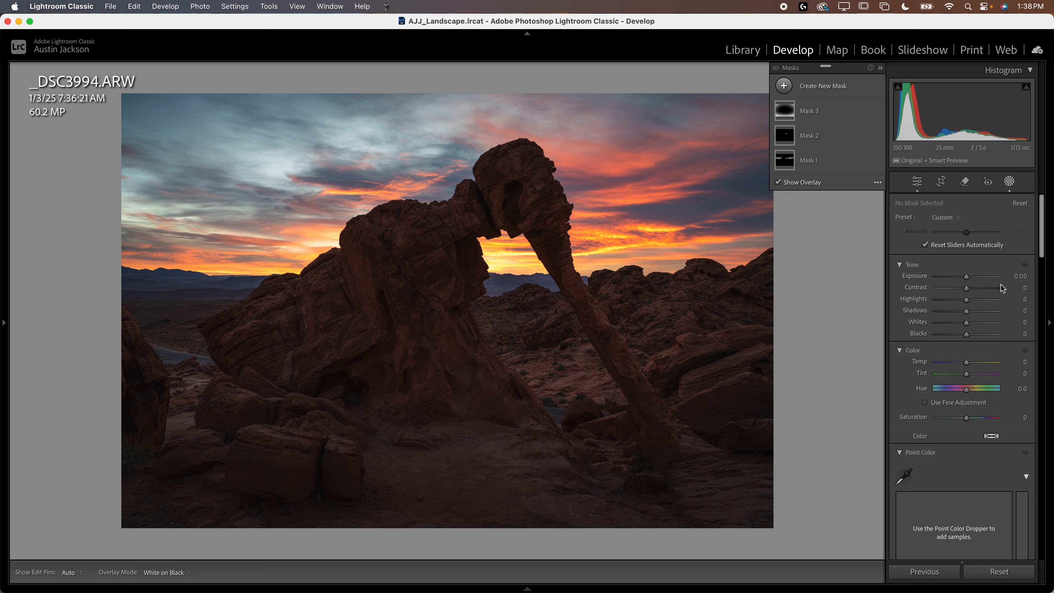
Step: Leave masking and sample the pale blue clouds above the arch as a global Point Color in the Color Mixer
{"action": "left_click", "coordinate": [1009, 186]}
{"action": "scroll", "coordinate": [946, 349], "scroll_direction": "down", "scroll_amount": 10}
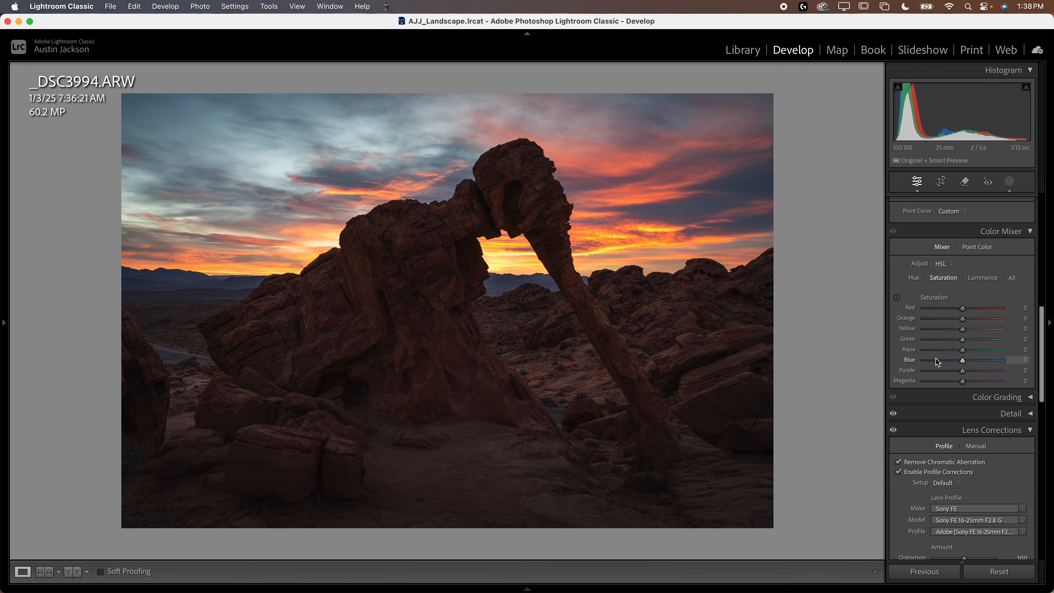
{"action": "scroll", "coordinate": [939, 359], "scroll_direction": "down", "scroll_amount": 4}
{"action": "scroll", "coordinate": [941, 355], "scroll_direction": "up", "scroll_amount": 4}
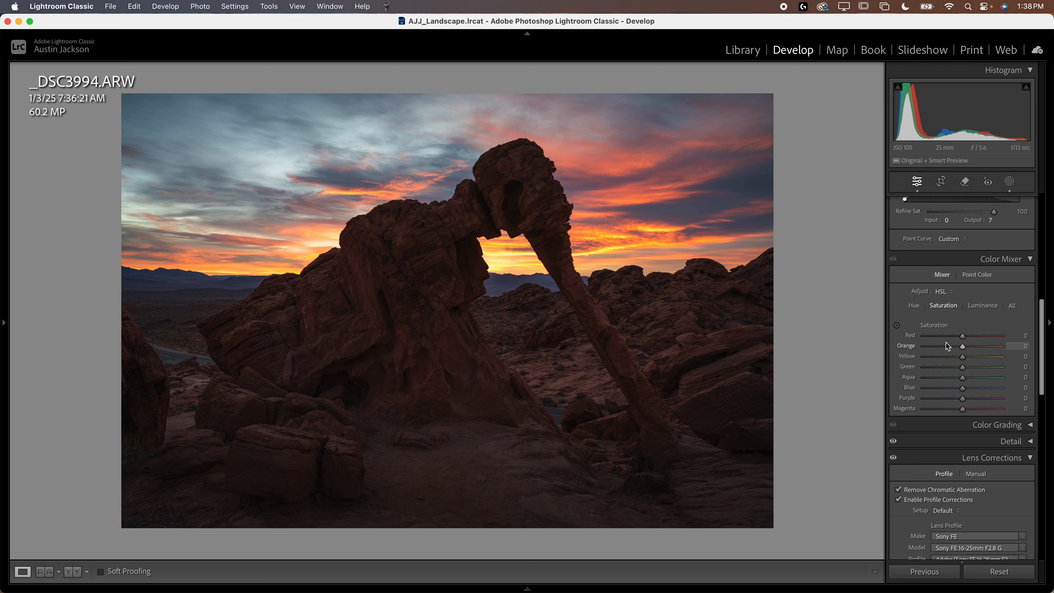
{"action": "left_click", "coordinate": [977, 276]}
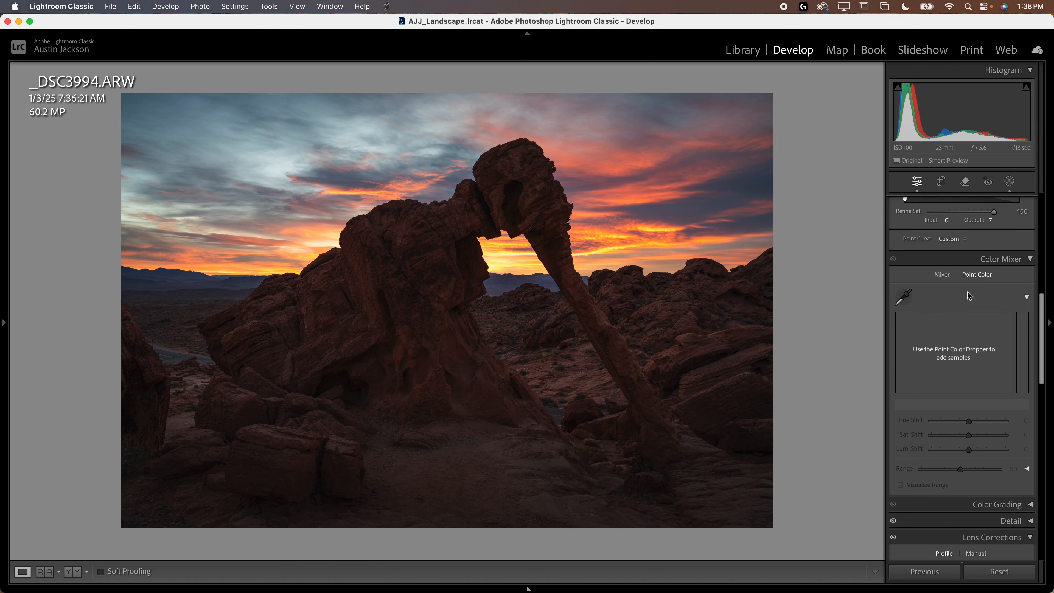
{"action": "left_click", "coordinate": [904, 297]}
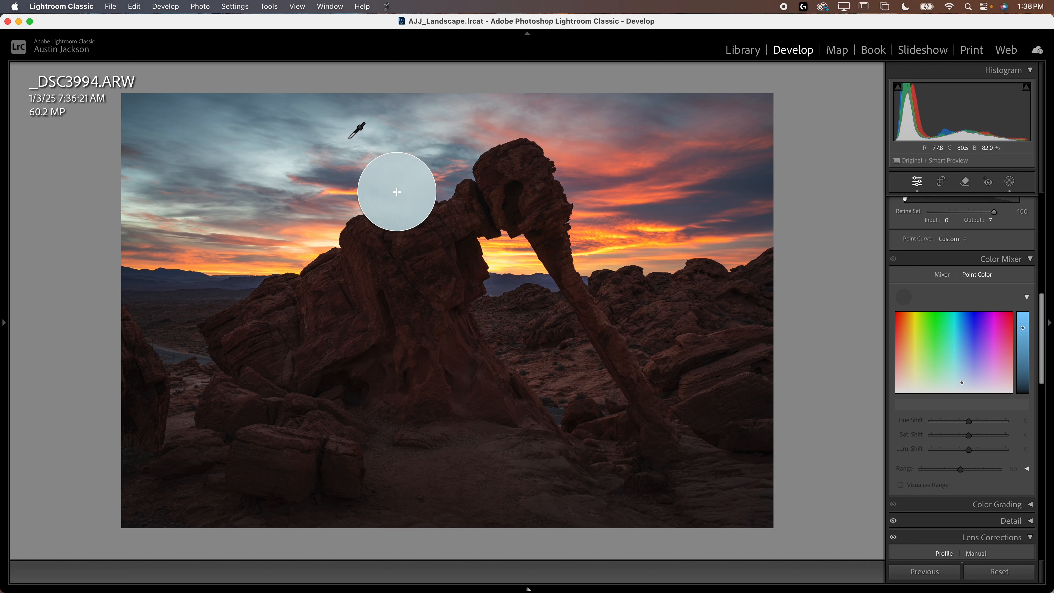
{"action": "left_click", "coordinate": [492, 201]}
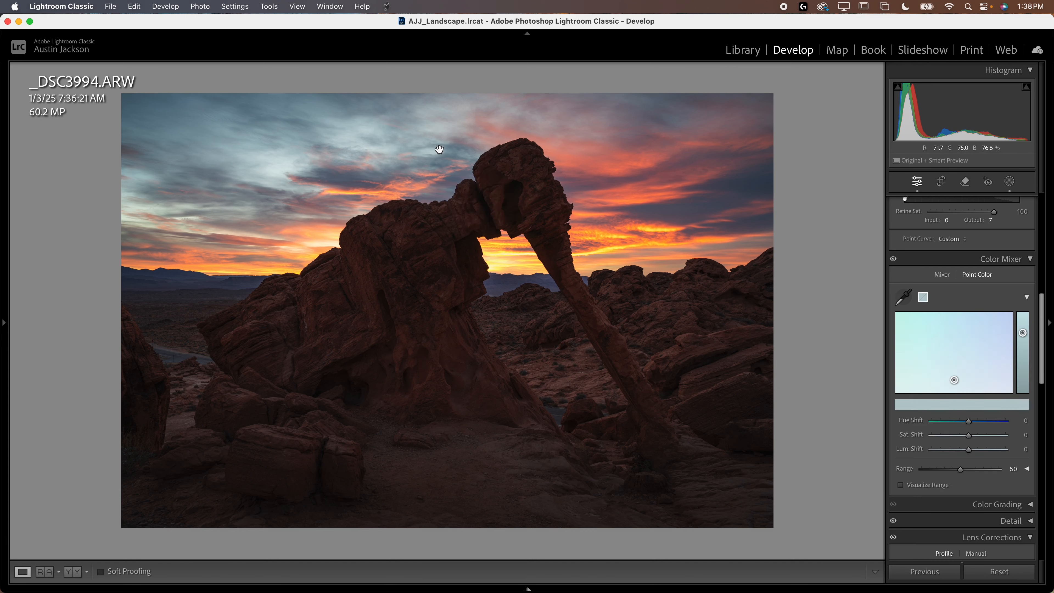
Step: Try a hue shift on the sampled pale blue sky color and undo the trial changes
{"action": "mouse_move", "coordinate": [971, 423]}
{"action": "left_mouse_down"}
{"action": "mouse_move", "coordinate": [983, 423]}
{"action": "mouse_move", "coordinate": [942, 423]}
{"action": "mouse_move", "coordinate": [999, 430]}
{"action": "mouse_move", "coordinate": [980, 429]}
{"action": "left_mouse_up"}
{"action": "key", "text": "super+z"}
{"action": "key", "text": "super+z"}
{"action": "key", "text": "super+z"}
{"action": "key", "text": "super+z"}
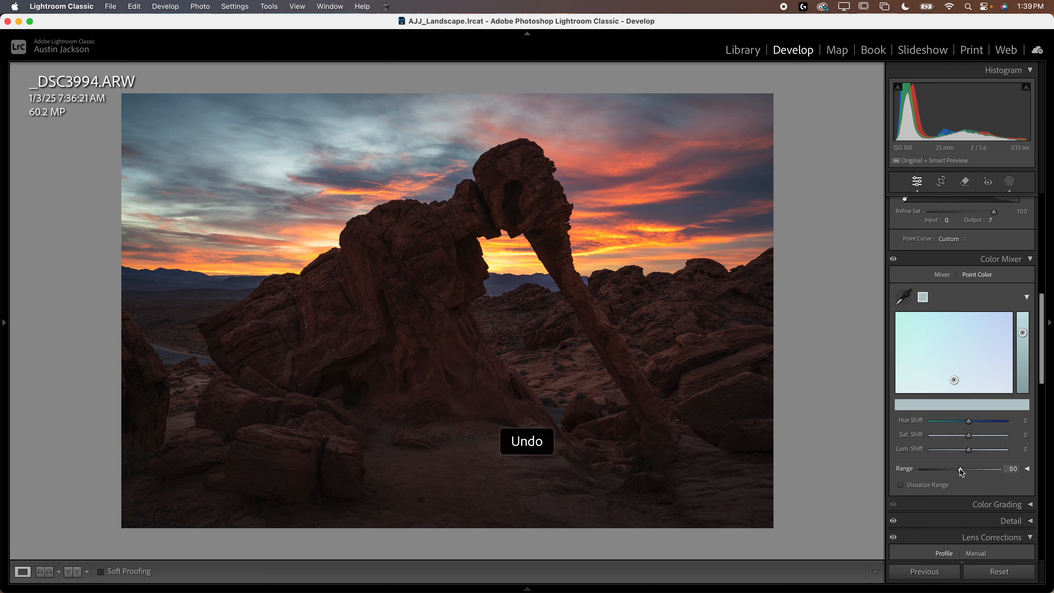
Step: Set the pale blue sample's Hue Shift to 29, Sat. Shift to 12 and Range to 100, and compare with the Color Mixer off
{"action": "mouse_move", "coordinate": [970, 422]}
{"action": "left_mouse_down"}
{"action": "mouse_move", "coordinate": [994, 423]}
{"action": "mouse_move", "coordinate": [976, 423]}
{"action": "mouse_move", "coordinate": [977, 451]}
{"action": "mouse_move", "coordinate": [1016, 448]}
{"action": "mouse_move", "coordinate": [916, 448]}
{"action": "mouse_move", "coordinate": [1044, 451]}
{"action": "left_mouse_up"}
{"action": "key", "text": "super+z"}
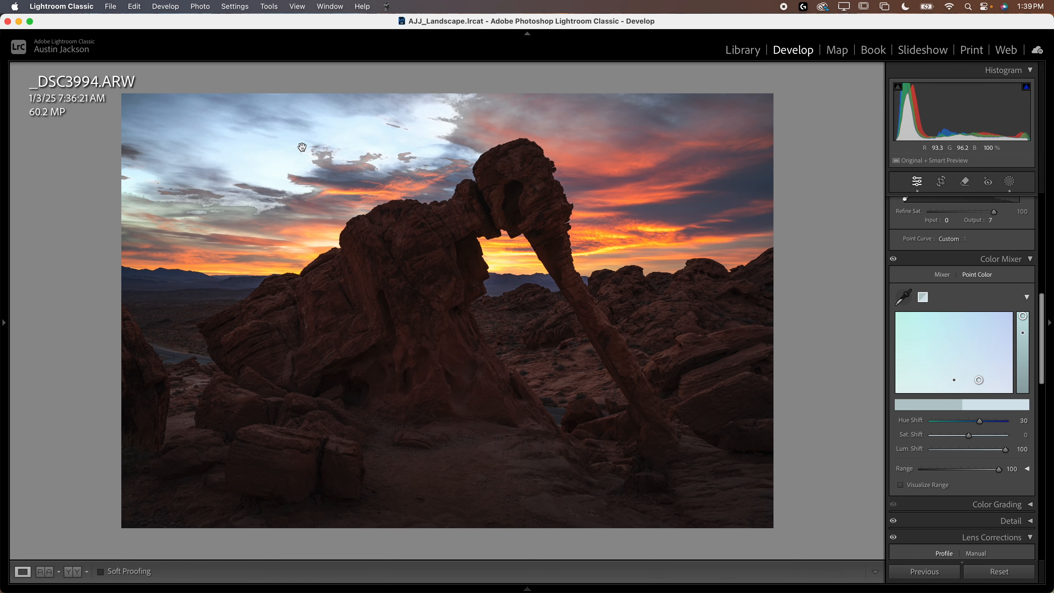
{"action": "key", "text": "super+z"}
{"action": "mouse_move", "coordinate": [980, 421]}
{"action": "left_mouse_down"}
{"action": "mouse_move", "coordinate": [995, 422]}
{"action": "mouse_move", "coordinate": [940, 424]}
{"action": "mouse_move", "coordinate": [982, 423]}
{"action": "mouse_move", "coordinate": [990, 440]}
{"action": "mouse_move", "coordinate": [1005, 436]}
{"action": "mouse_move", "coordinate": [971, 426]}
{"action": "mouse_move", "coordinate": [1018, 430]}
{"action": "mouse_move", "coordinate": [981, 428]}
{"action": "left_mouse_up"}
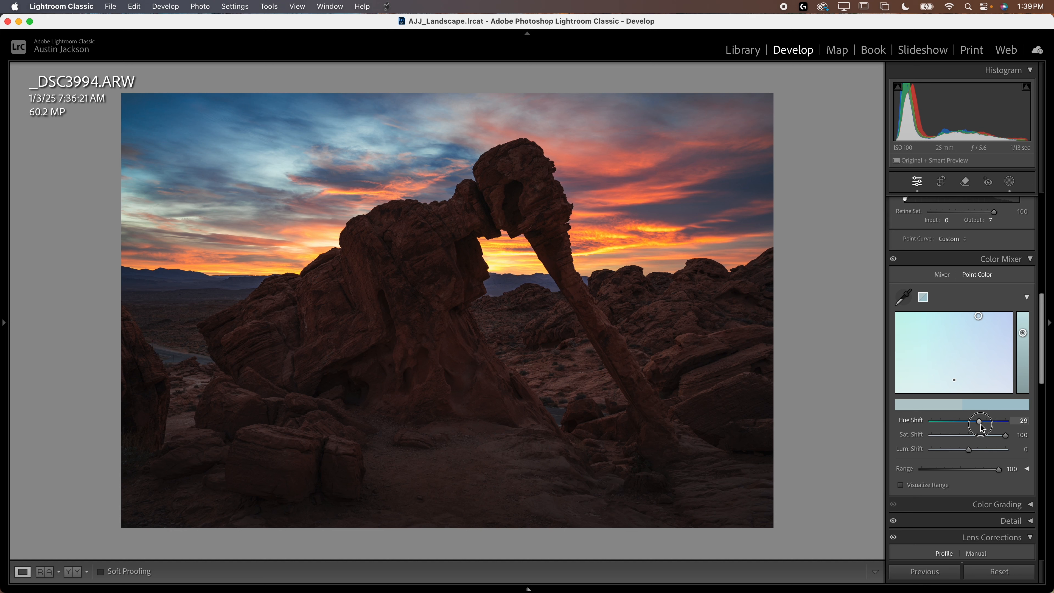
{"action": "left_click", "coordinate": [972, 436]}
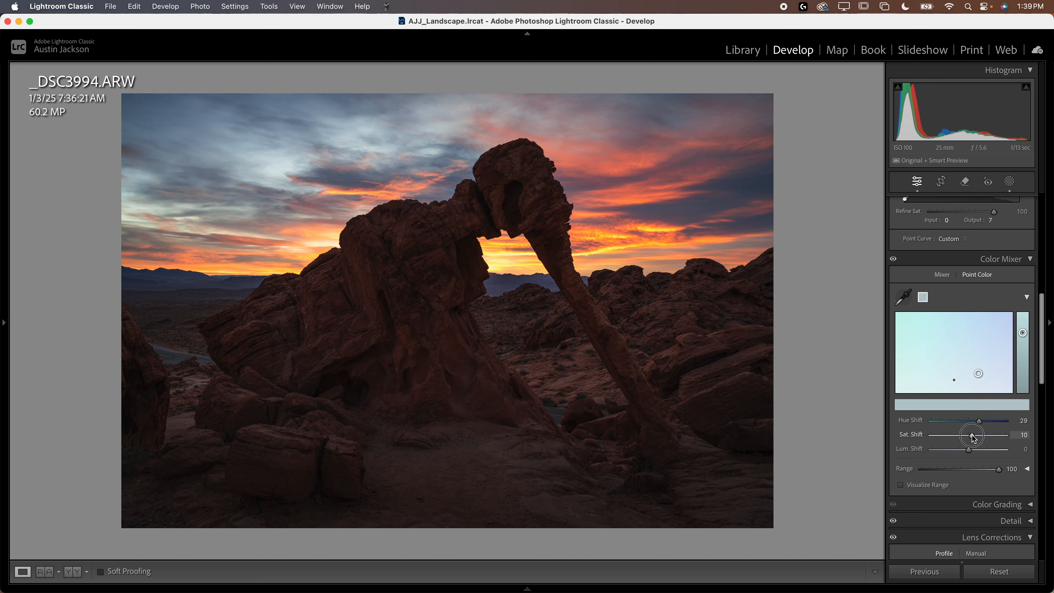
{"action": "left_click_drag", "start_coordinate": [973, 439], "coordinate": [974, 439]}
{"action": "left_click", "coordinate": [893, 261]}
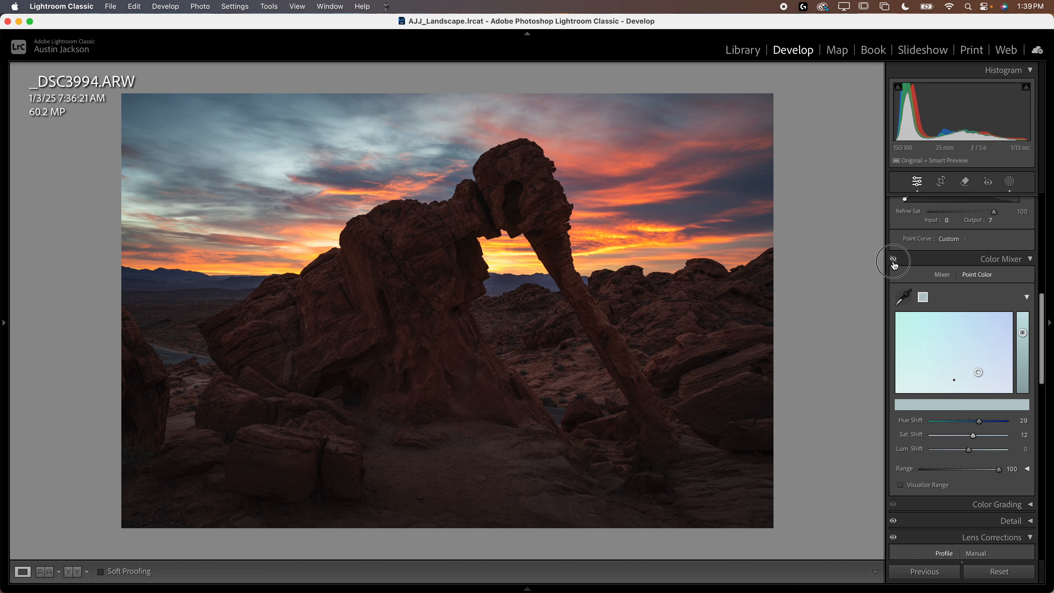
{"action": "left_click", "coordinate": [893, 262]}
Step: Try saturation and luminance shifts on a second Point Color sampled from the orange horizon glow, undo them and delete that sample
{"action": "left_click", "coordinate": [905, 298]}
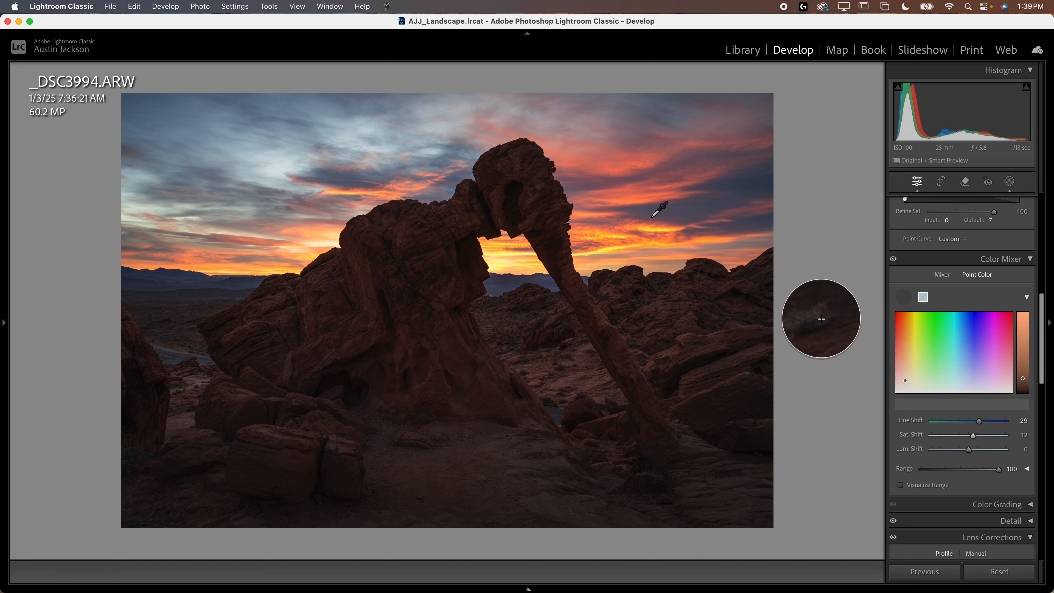
{"action": "left_click", "coordinate": [697, 277]}
{"action": "left_click_drag", "start_coordinate": [968, 434], "coordinate": [1010, 440]}
{"action": "key", "text": "super+z"}
{"action": "key", "text": "super+z"}
{"action": "key", "text": "super+z"}
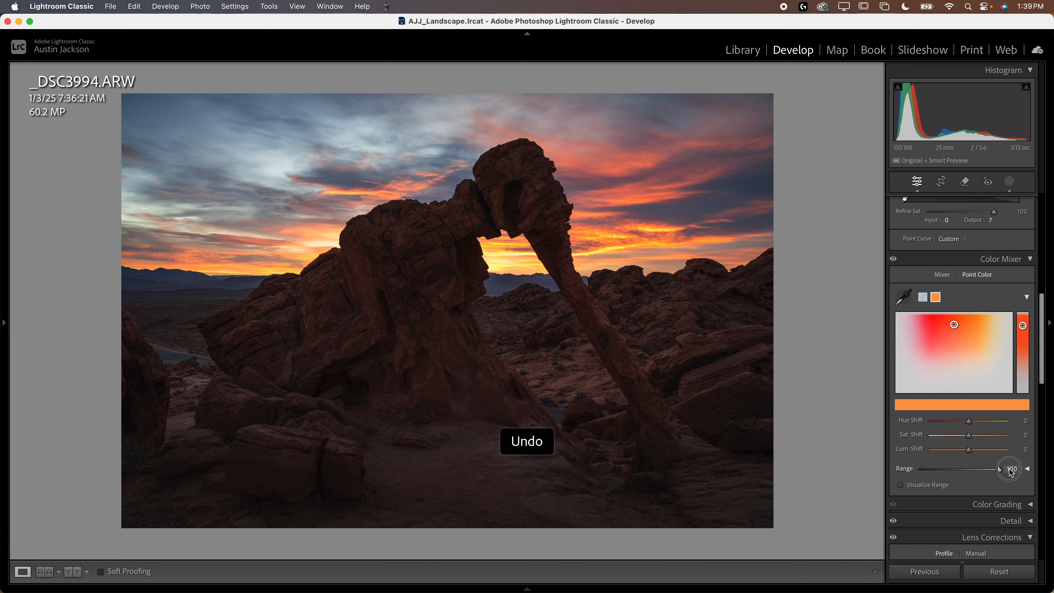
{"action": "mouse_move", "coordinate": [969, 450]}
{"action": "left_mouse_down"}
{"action": "mouse_move", "coordinate": [983, 450]}
{"action": "mouse_move", "coordinate": [959, 422]}
{"action": "mouse_move", "coordinate": [978, 423]}
{"action": "mouse_move", "coordinate": [979, 436]}
{"action": "left_mouse_up"}
{"action": "key", "text": "super+z"}
{"action": "key", "text": "super+z"}
{"action": "key", "text": "super+z"}
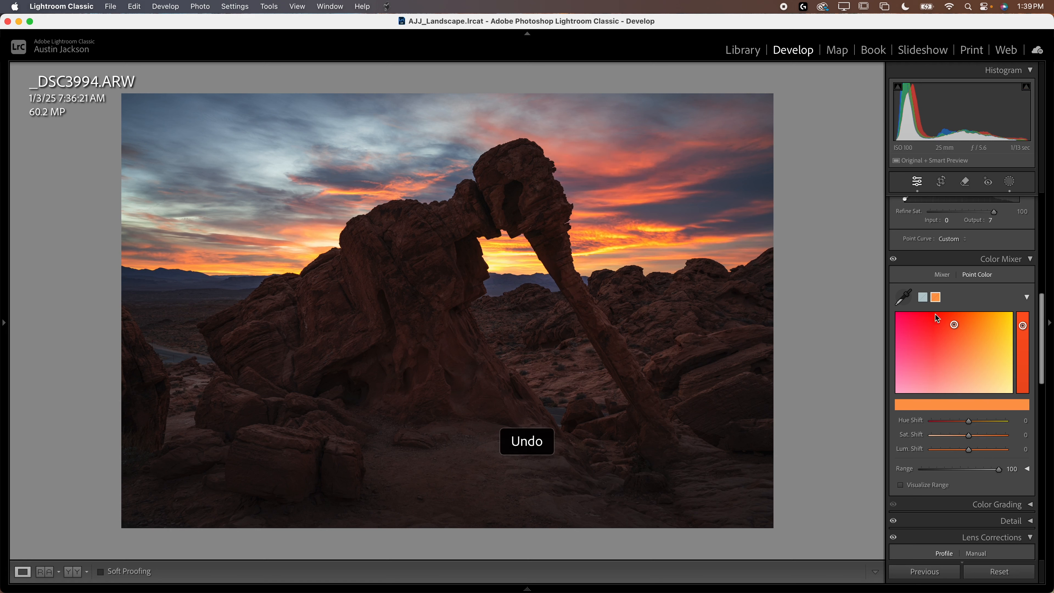
{"action": "right_click", "coordinate": [935, 296]}
{"action": "left_click", "coordinate": [962, 301]}
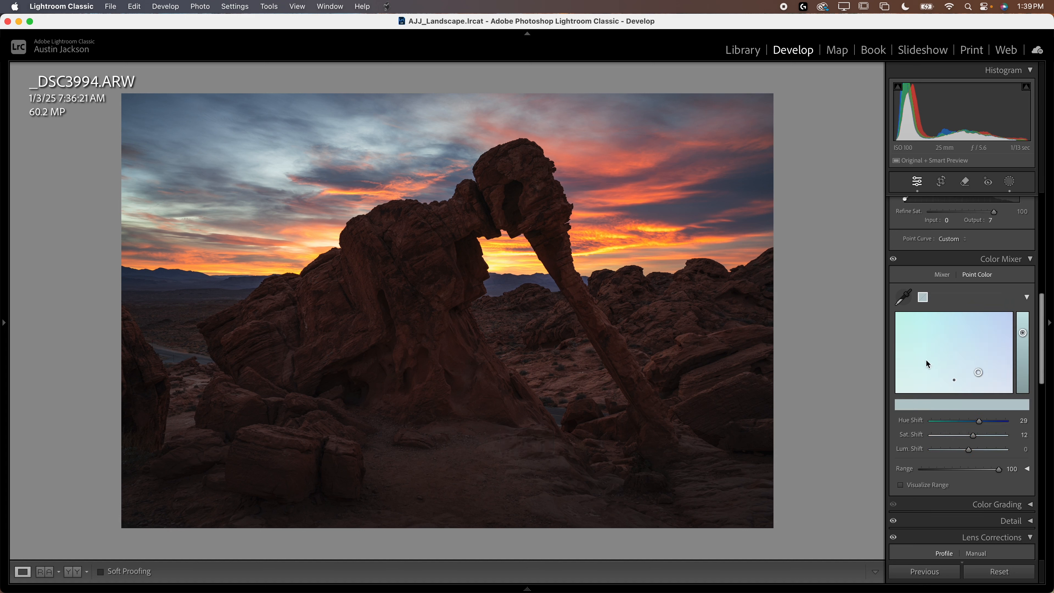
Step: Return to masking and create a Select Subject mask of the rock arch, checking it off and on
{"action": "left_click", "coordinate": [983, 261]}
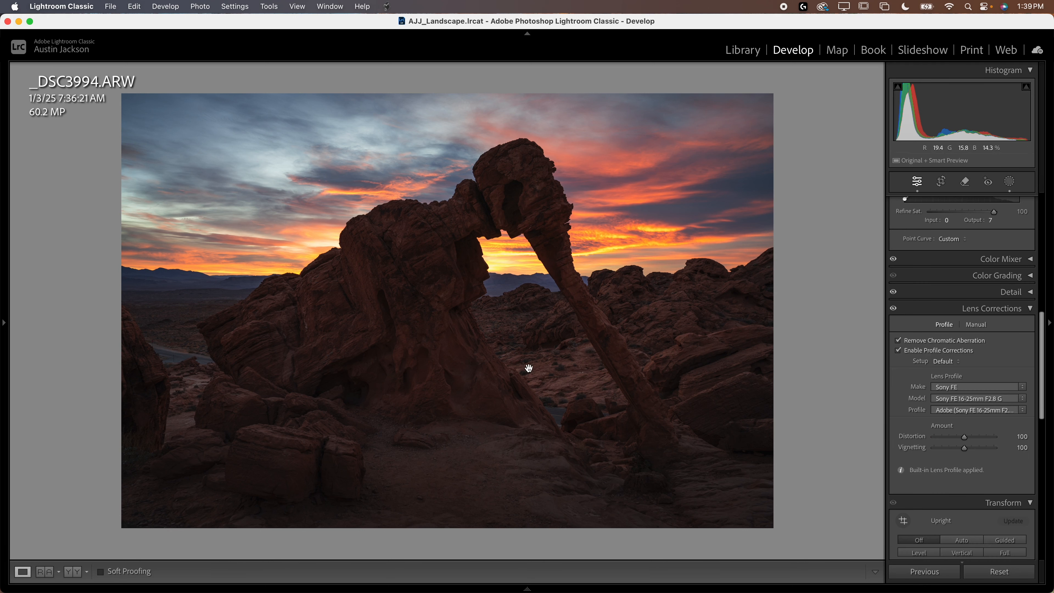
{"action": "scroll", "coordinate": [941, 365], "scroll_direction": "up", "scroll_amount": 10}
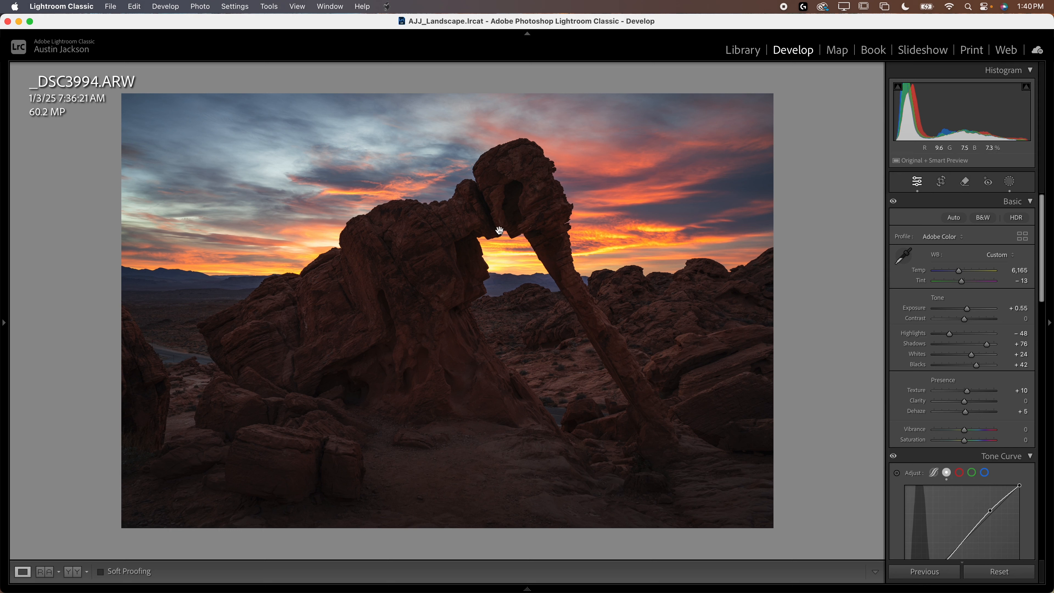
{"action": "left_click", "coordinate": [1009, 182]}
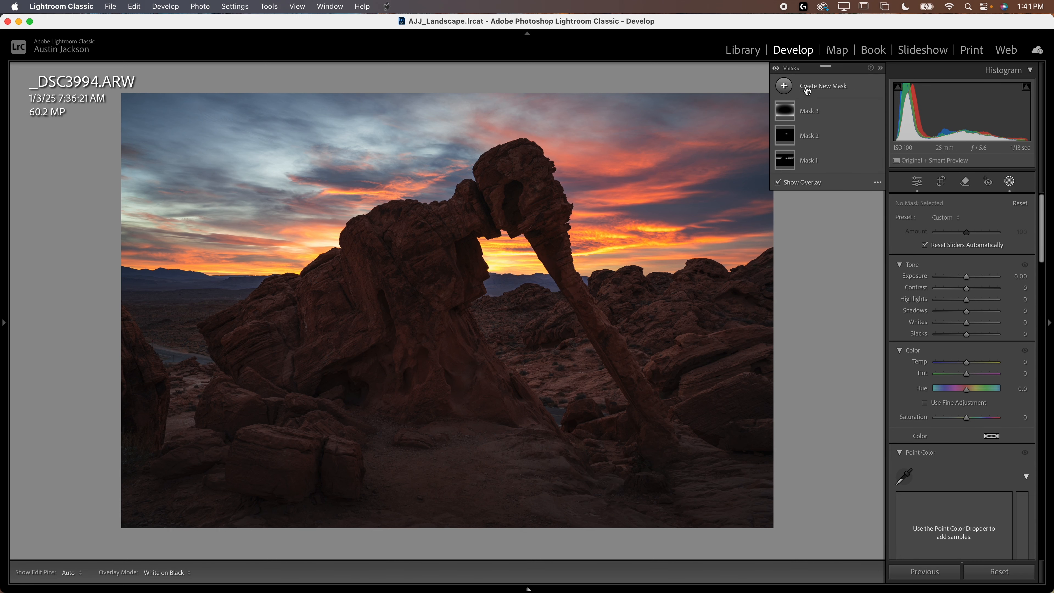
{"action": "left_click", "coordinate": [815, 86]}
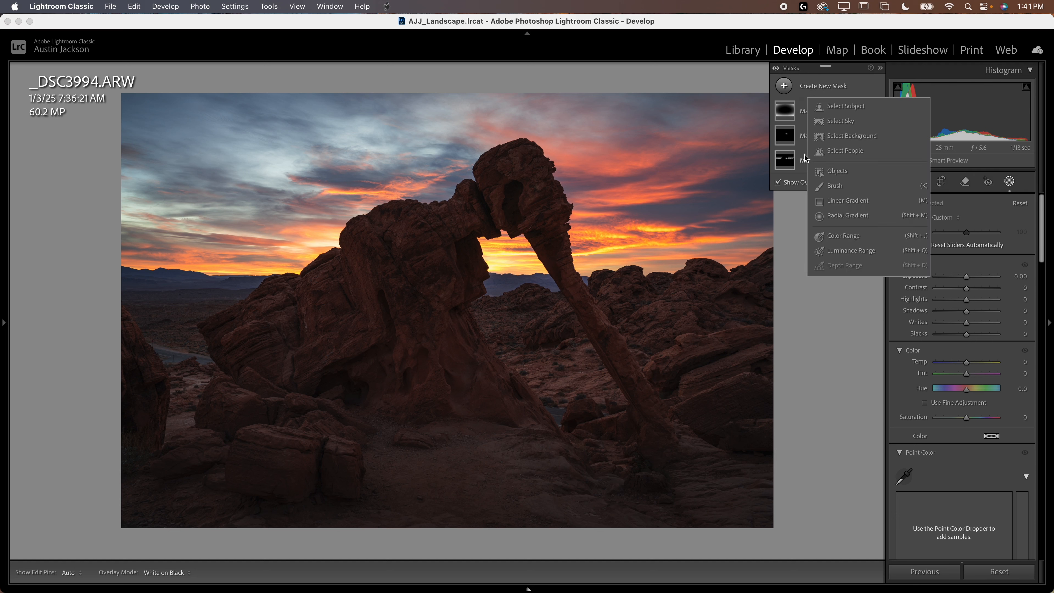
{"action": "left_click", "coordinate": [844, 107]}
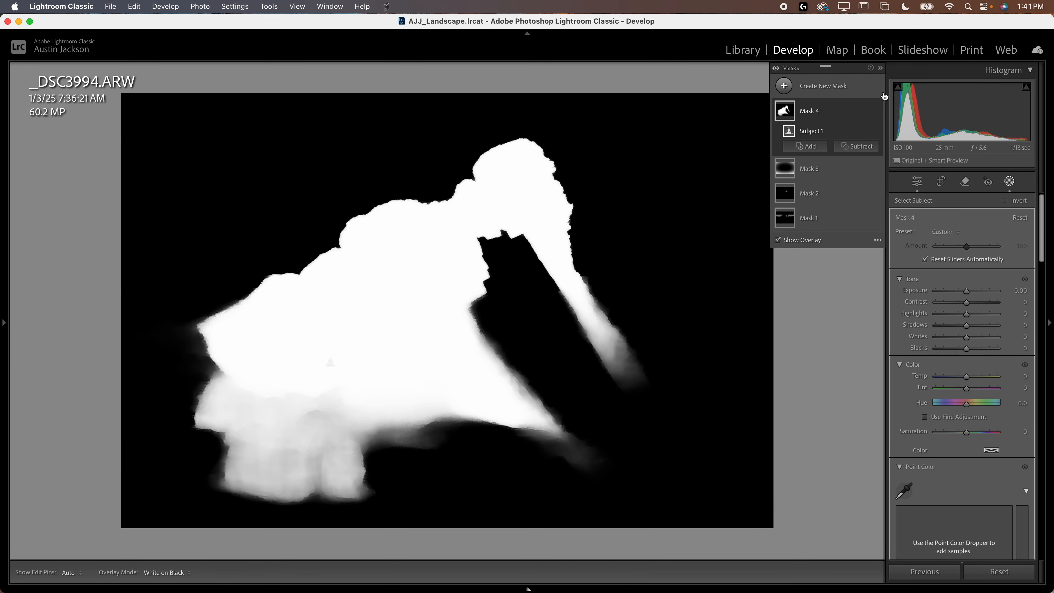
{"action": "left_click", "coordinate": [879, 111]}
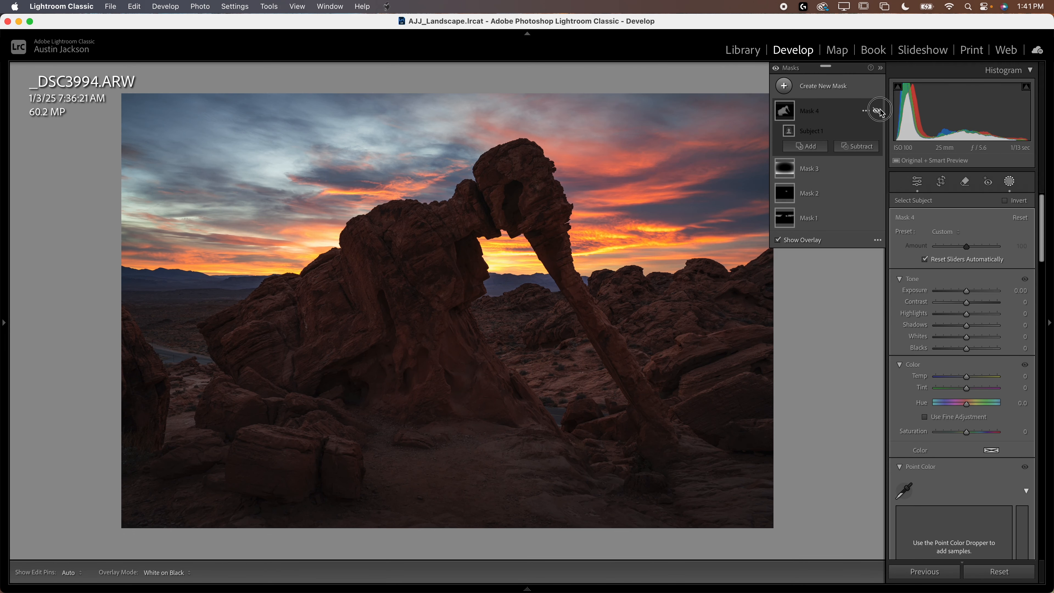
{"action": "left_click", "coordinate": [878, 111]}
{"action": "left_click", "coordinate": [878, 111]}
{"action": "left_click", "coordinate": [879, 111]}
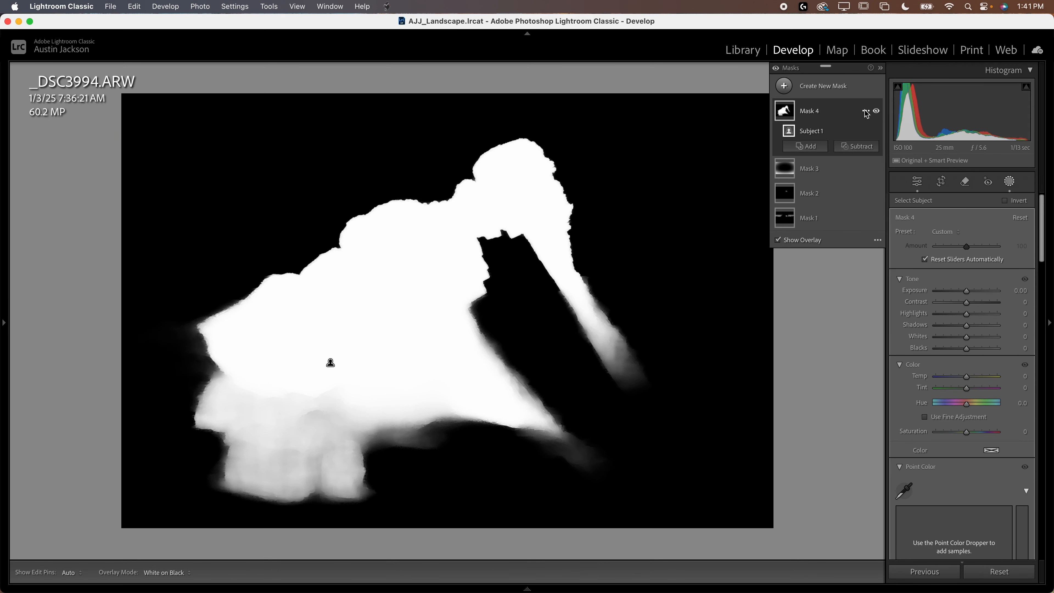
Step: Invert the subject mask so it covers everything except the rock arch
{"action": "left_click", "coordinate": [865, 132]}
{"action": "left_click", "coordinate": [882, 171]}
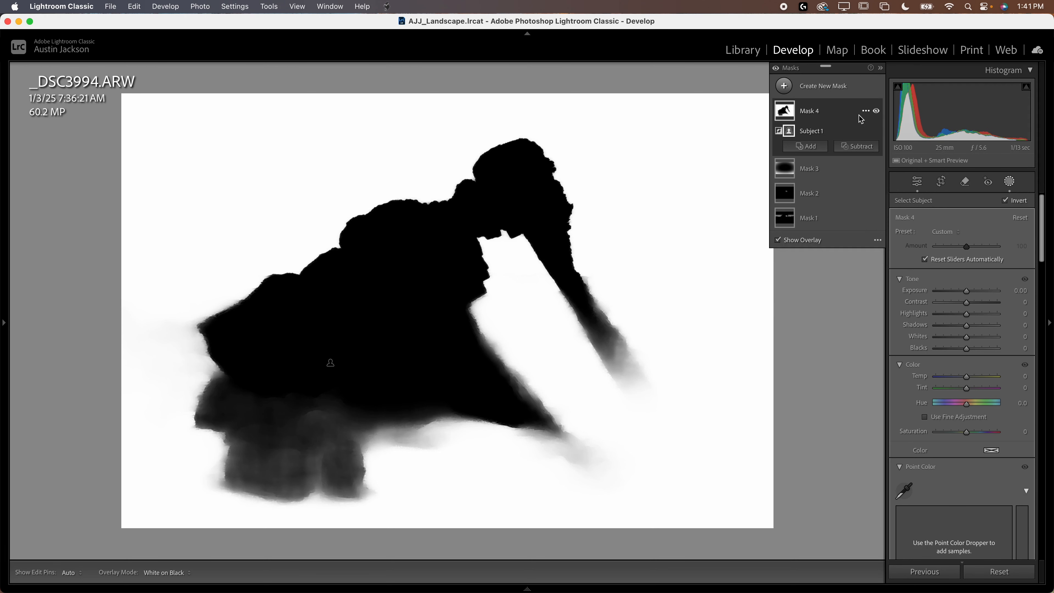
{"action": "left_click", "coordinate": [878, 115]}
{"action": "left_click", "coordinate": [877, 113]}
Step: Set the inverted subject mask's Exposure to 0.26, Contrast to −5 and Highlights to −19
{"action": "scroll", "coordinate": [973, 427], "scroll_direction": "down", "scroll_amount": 10}
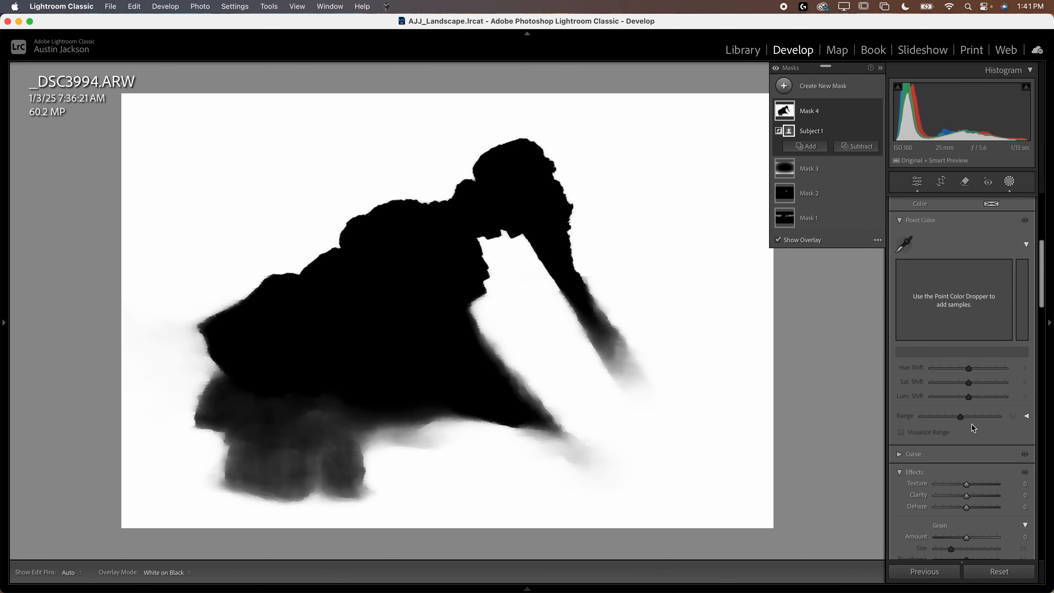
{"action": "left_click_drag", "start_coordinate": [964, 414], "coordinate": [960, 417]}
{"action": "scroll", "coordinate": [955, 416], "scroll_direction": "up", "scroll_amount": 10}
{"action": "left_click_drag", "start_coordinate": [967, 292], "coordinate": [968, 294]}
{"action": "mouse_move", "coordinate": [968, 293]}
{"action": "left_mouse_down"}
{"action": "mouse_move", "coordinate": [954, 303]}
{"action": "mouse_move", "coordinate": [967, 307]}
{"action": "mouse_move", "coordinate": [965, 292]}
{"action": "left_mouse_up"}
{"action": "left_click_drag", "start_coordinate": [967, 314], "coordinate": [971, 296]}
Step: Compare the photo with the inverted subject mask off and on several times
{"action": "left_click", "coordinate": [876, 111]}
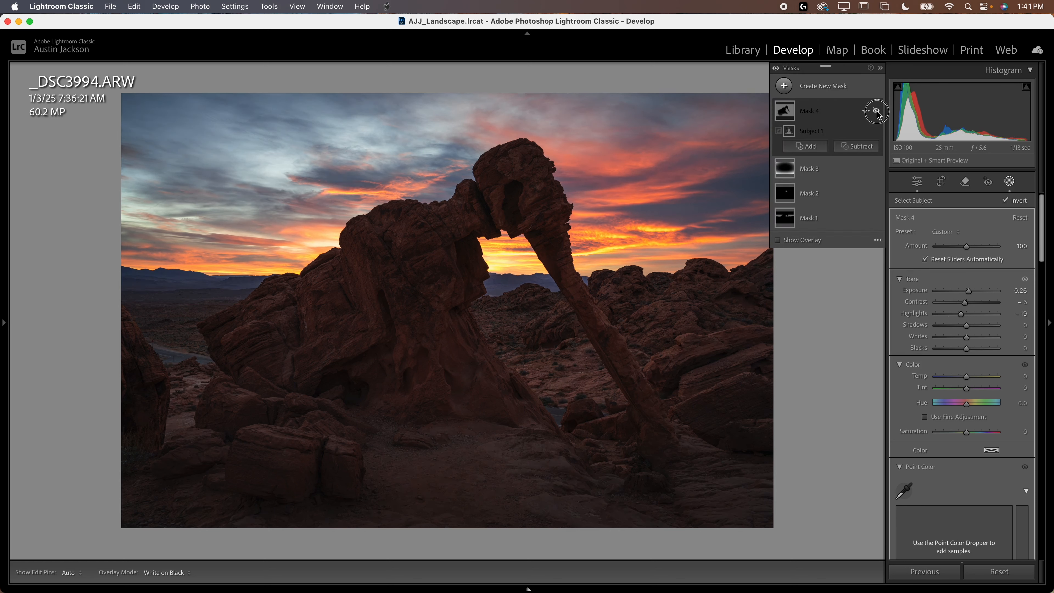
{"action": "left_click", "coordinate": [876, 111]}
{"action": "left_click", "coordinate": [877, 111]}
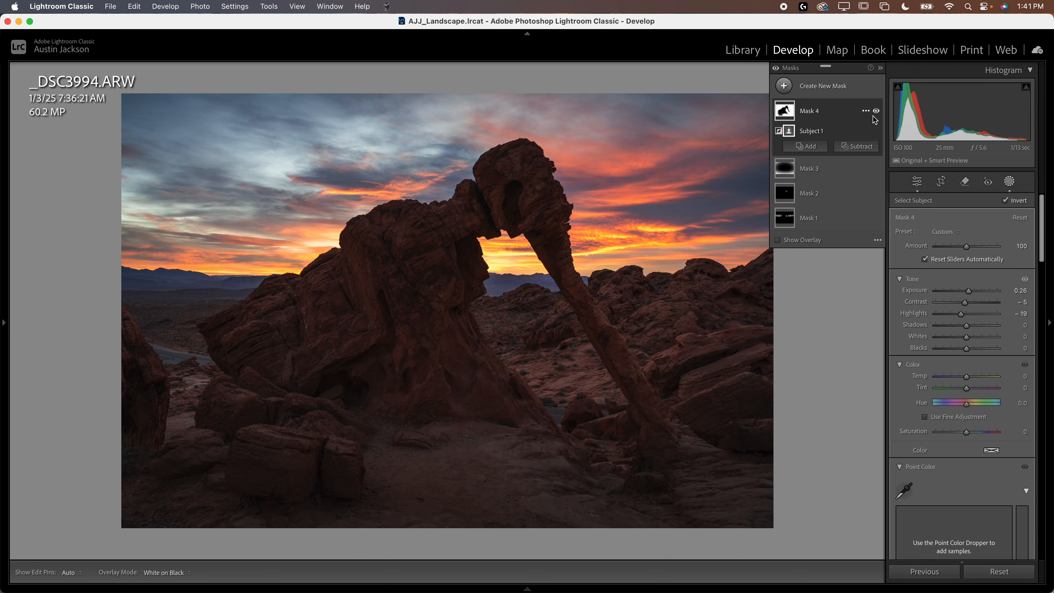
{"action": "left_click", "coordinate": [878, 112]}
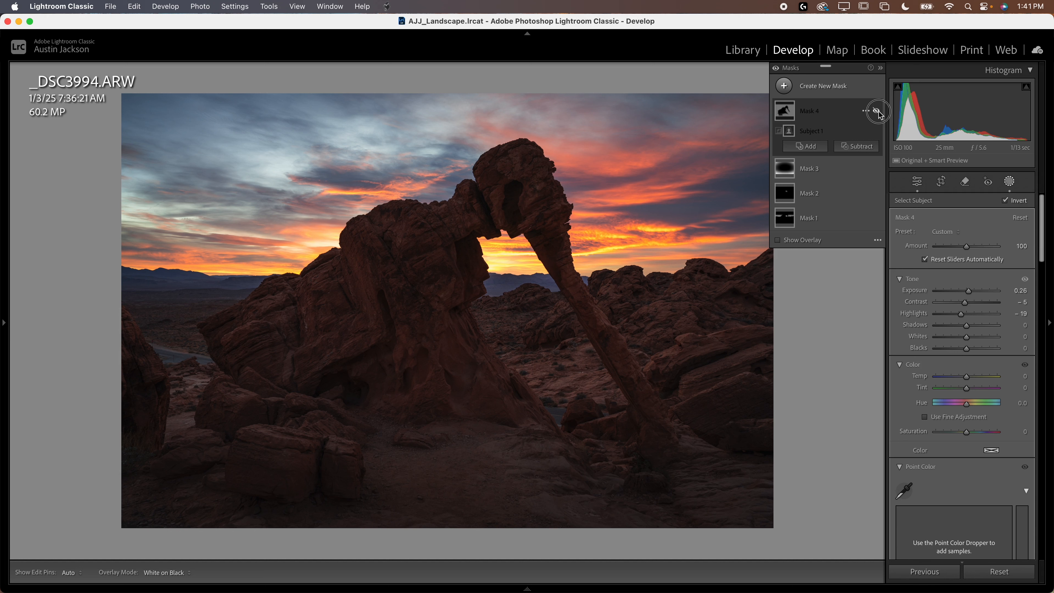
{"action": "left_click", "coordinate": [878, 112]}
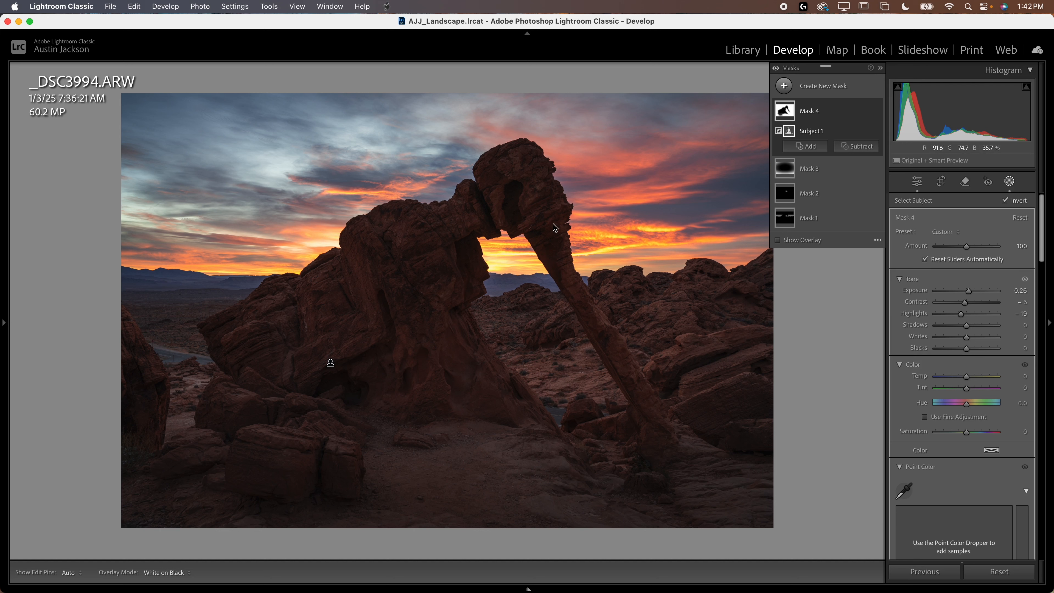
{"action": "left_click", "coordinate": [875, 112]}
{"action": "left_click", "coordinate": [876, 112]}
{"action": "left_click", "coordinate": [876, 112]}
{"action": "left_click", "coordinate": [876, 112]}
Step: Straighten the photo along the distant horizon to an angle of about −1.05° and apply the crop
{"action": "left_click", "coordinate": [881, 69]}
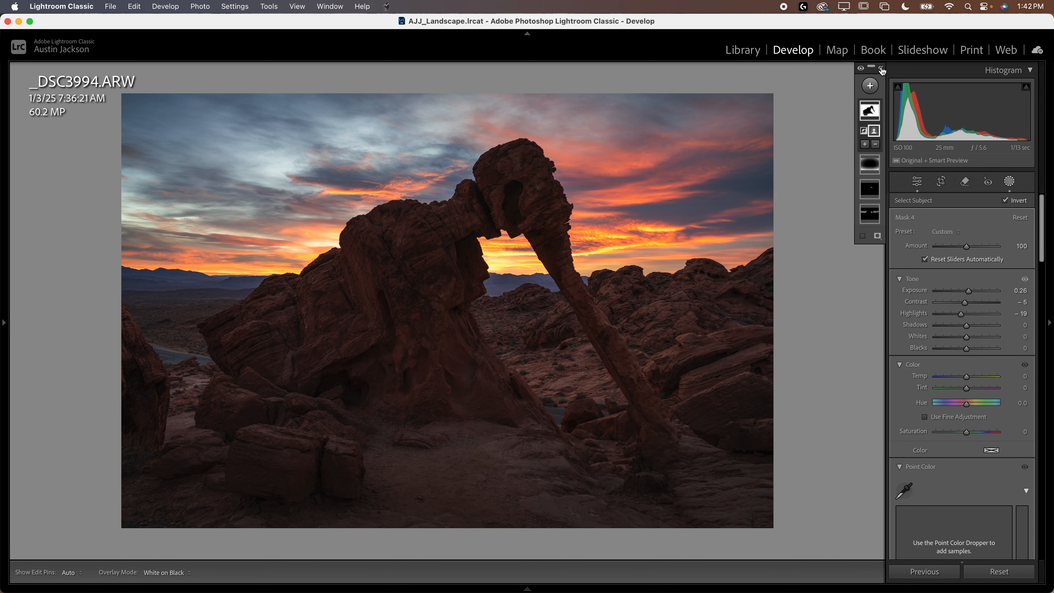
{"action": "left_click", "coordinate": [941, 185]}
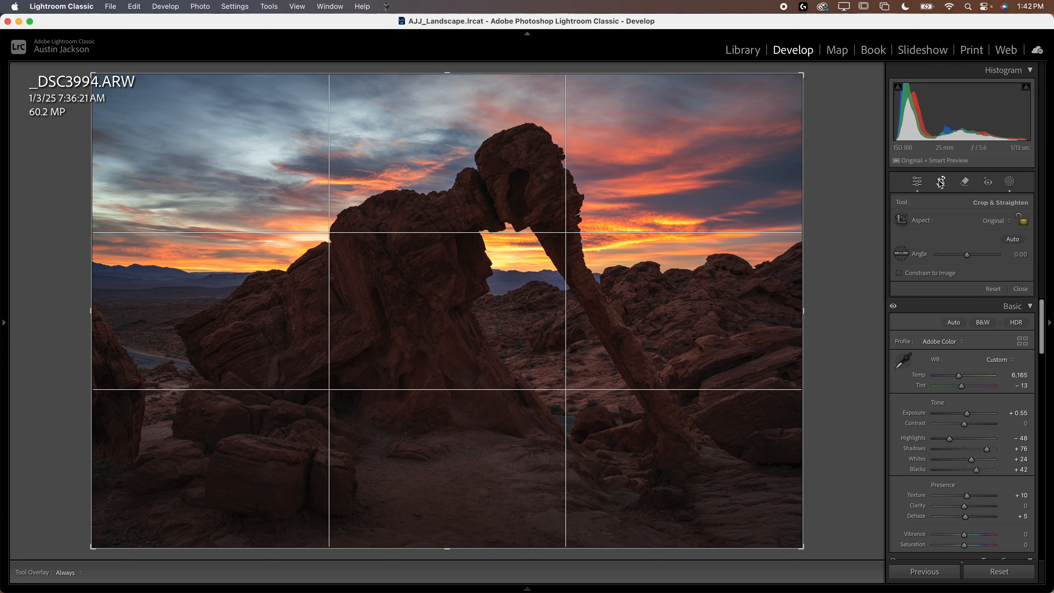
{"action": "left_click", "coordinate": [901, 256]}
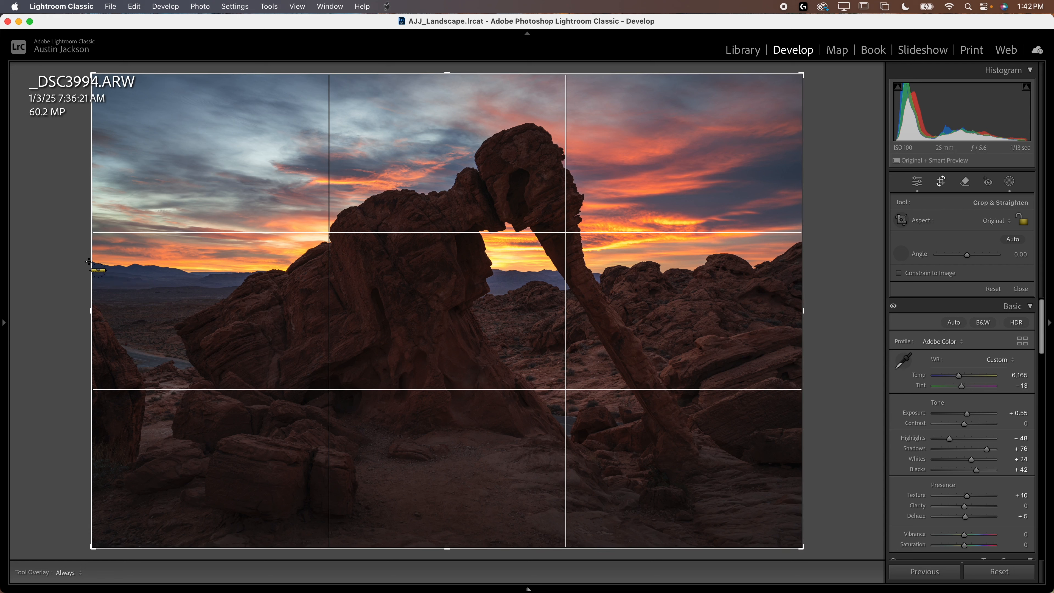
{"action": "left_click_drag", "start_coordinate": [86, 271], "coordinate": [660, 282]}
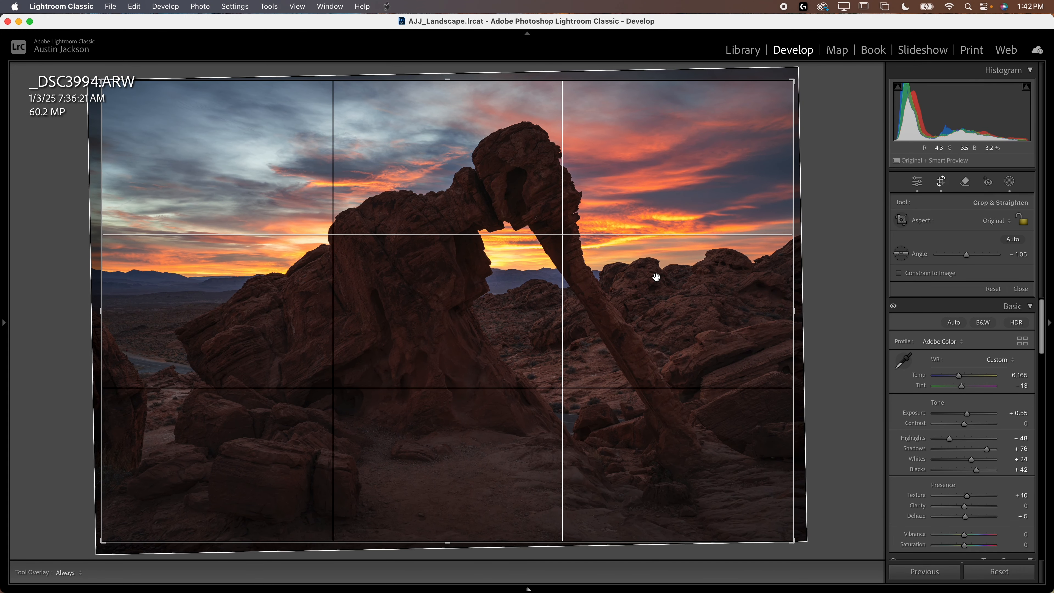
{"action": "key", "text": "Return"}
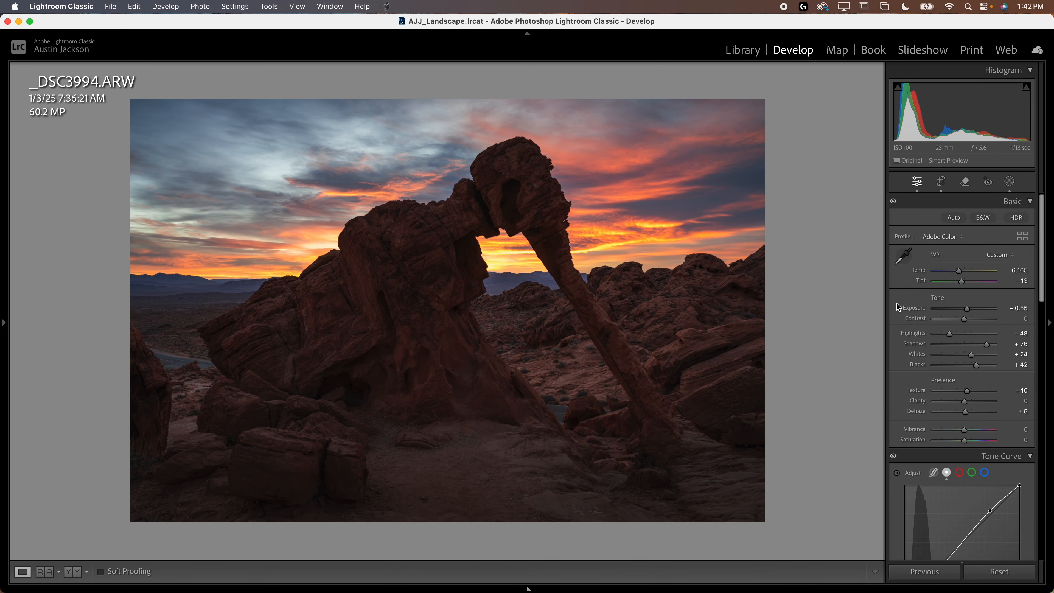
Step: Compare the photo without and with the straightening, and compare the finished edit with the unedited original
{"action": "key", "text": "super+z"}
{"action": "key", "text": "super+shift+z"}
{"action": "key", "text": "backslash"}
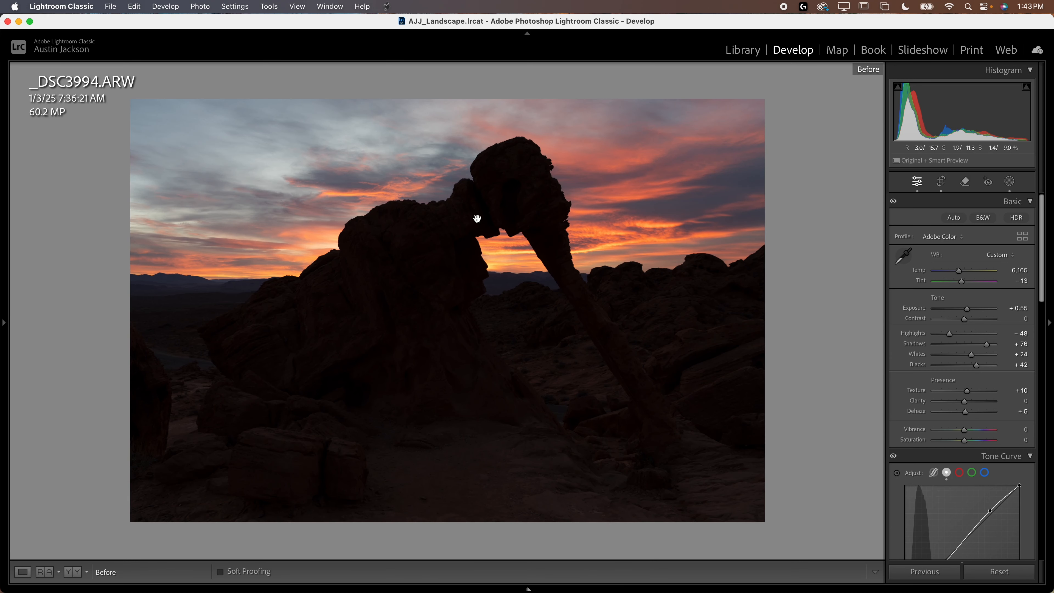
{"action": "key", "text": "backslash"}
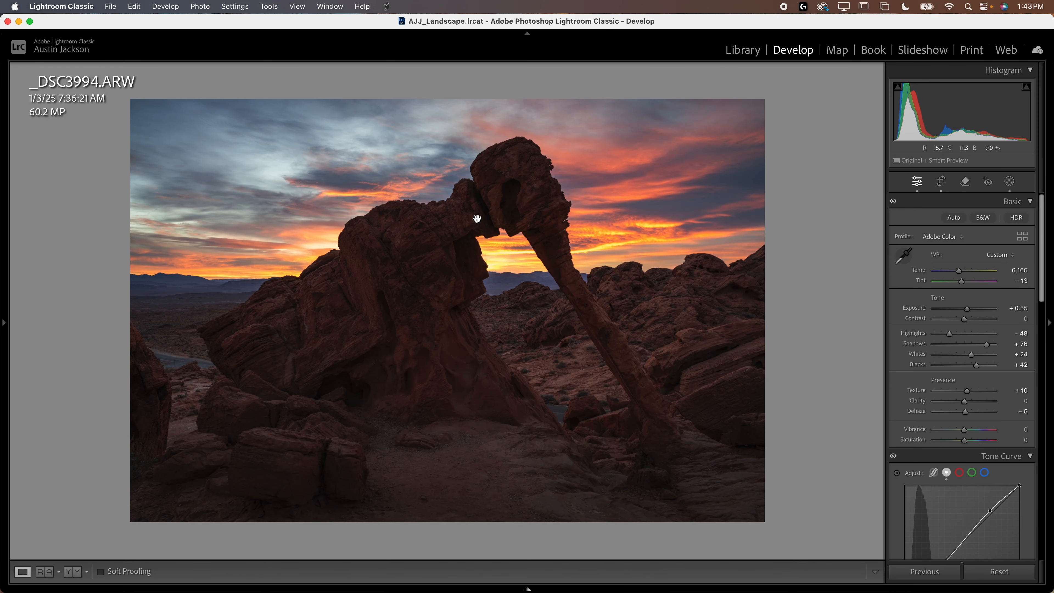
{"action": "key", "text": "backslash"}
{"action": "key", "text": "backslash"}
{"action": "key", "text": "backslash"}
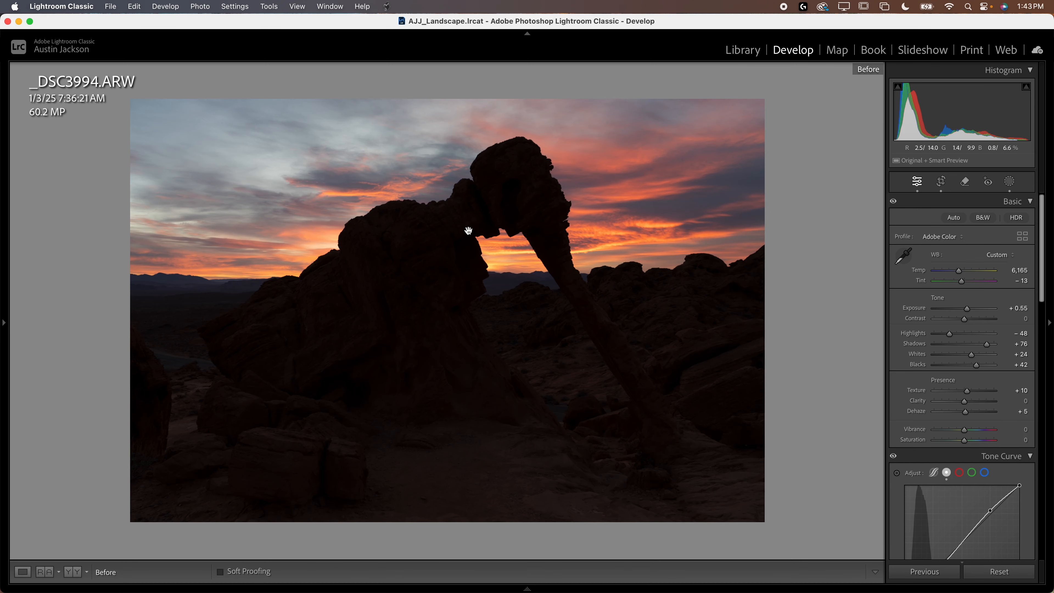
{"action": "key", "text": "backslash"}
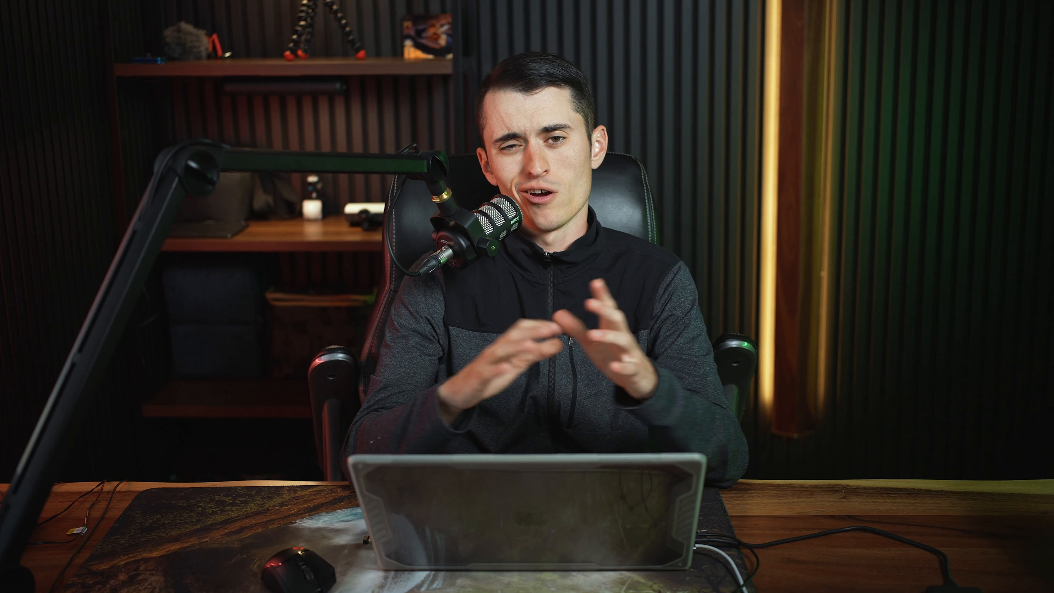